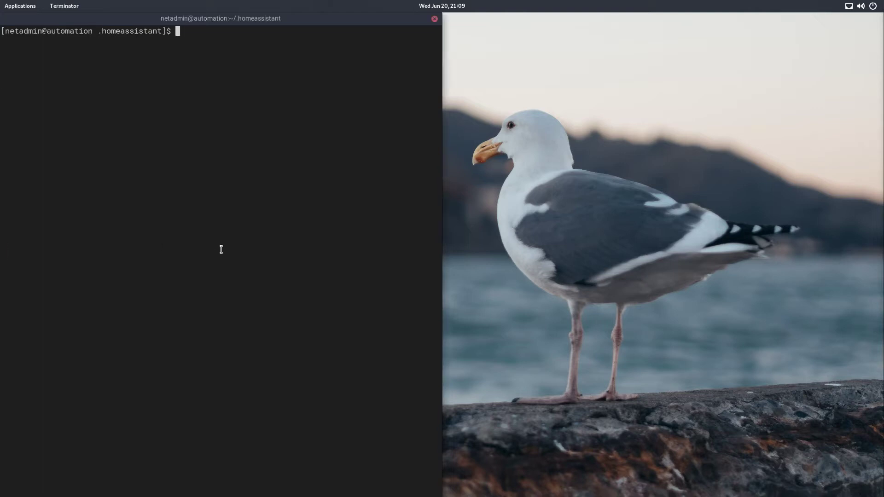
- Switch to Google Chrome and open the pushbullet.com website
key("super")
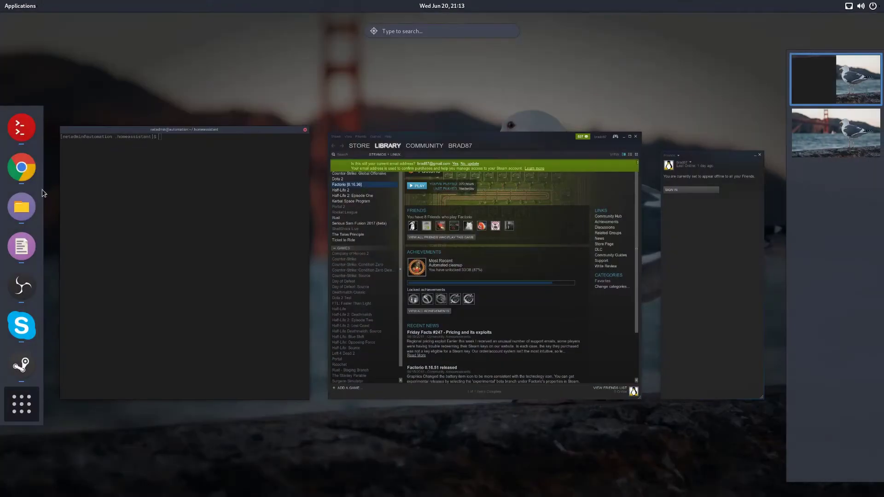
left_click(21, 168)
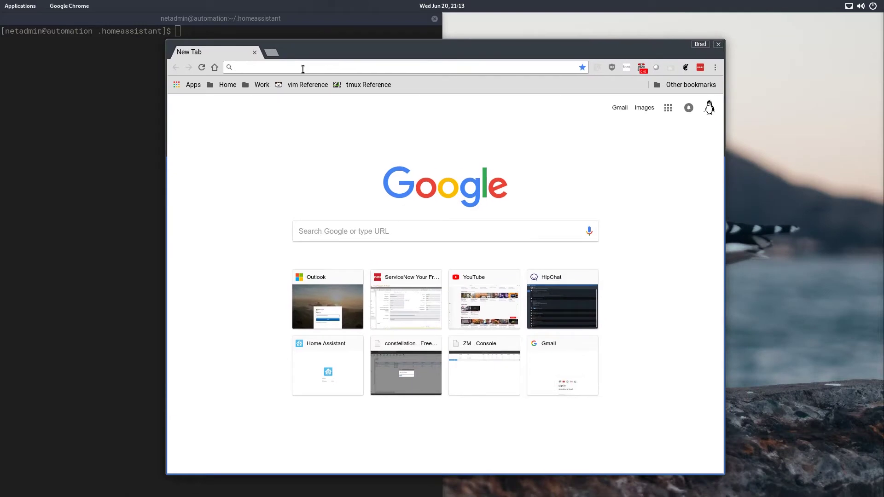
type("pushbull")
key("Delete")
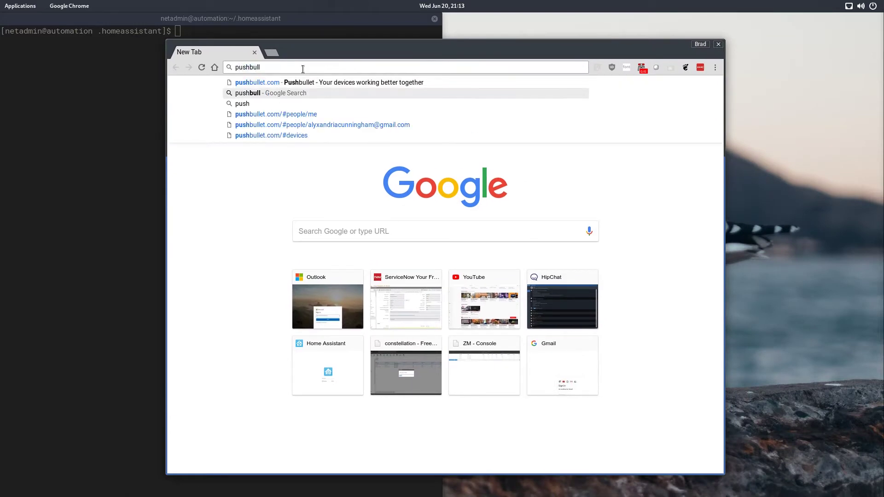
key("Up")
key("Return")
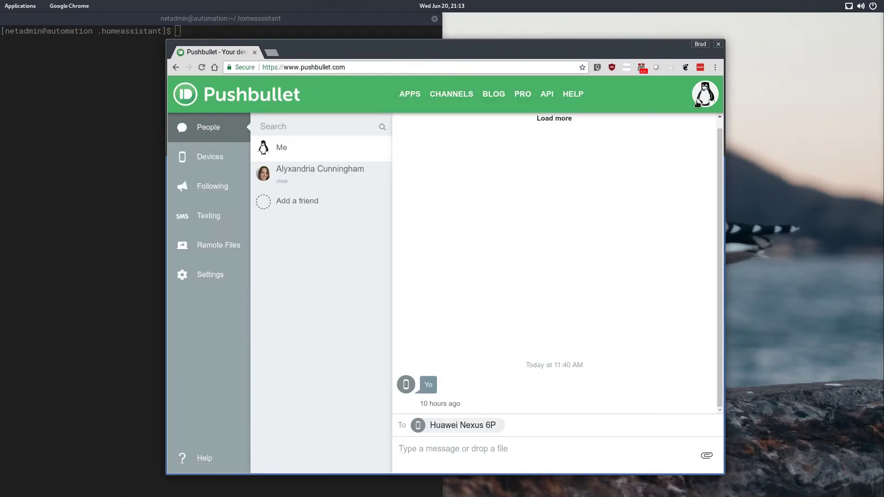
- Sign out of Pushbullet and sign back in with the personal Google account
left_click(701, 103)
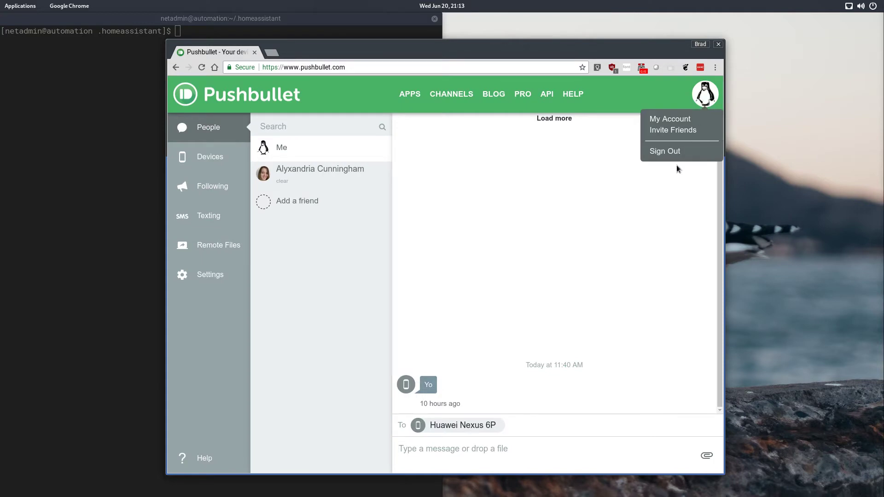
left_click(675, 148)
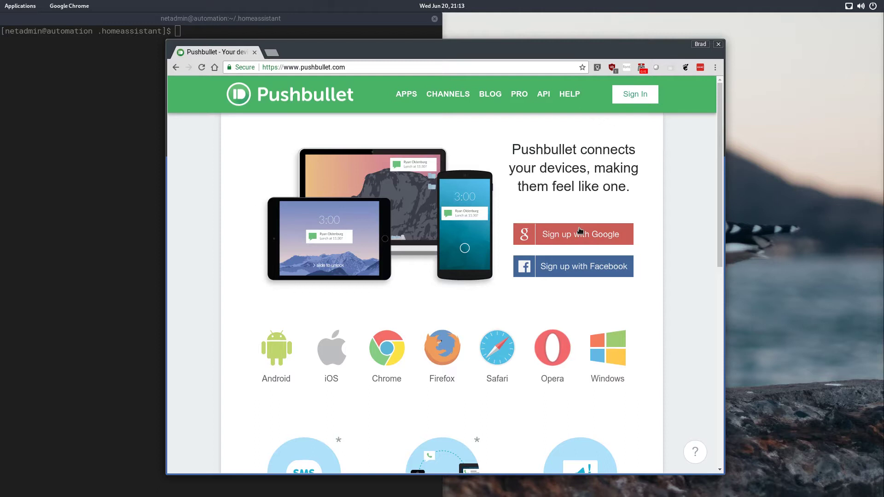
left_click(639, 101)
left_click(488, 177)
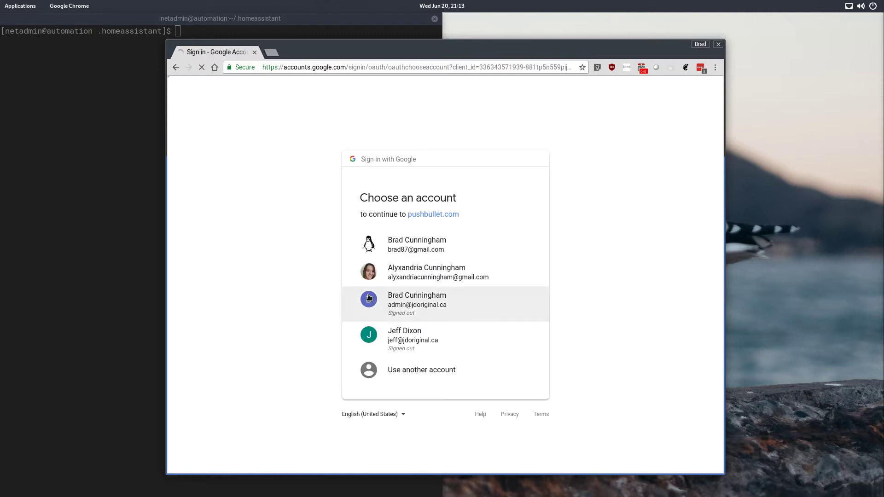
left_click(415, 244)
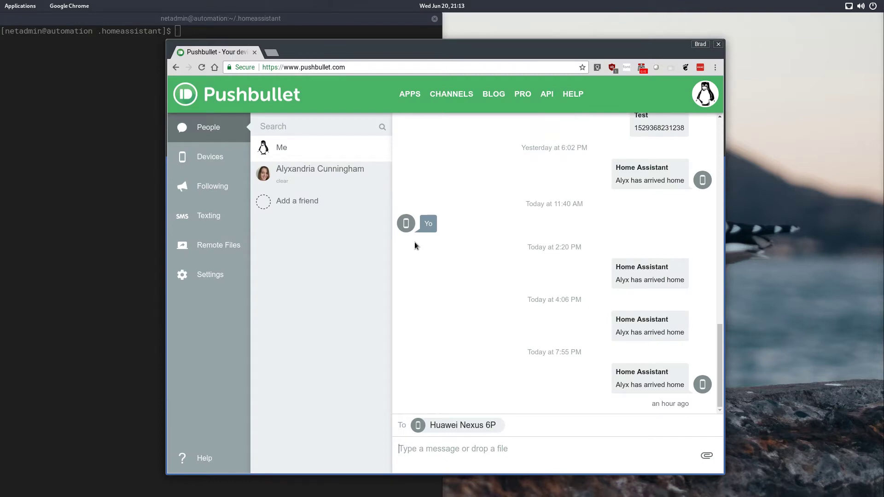
- Look through the friend's and own Pushbullet conversations, and open the account settings
left_click(298, 172)
left_click(295, 149)
left_click(204, 281)
scroll(438, 337, "down", 5)
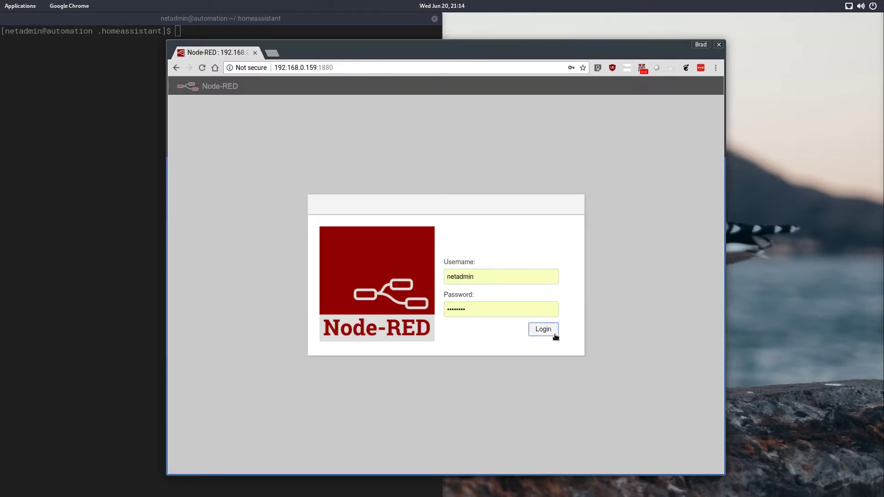
- Log in to Node-RED with the prefilled credentials and add a new empty flow in a maximized window
left_click(554, 335)
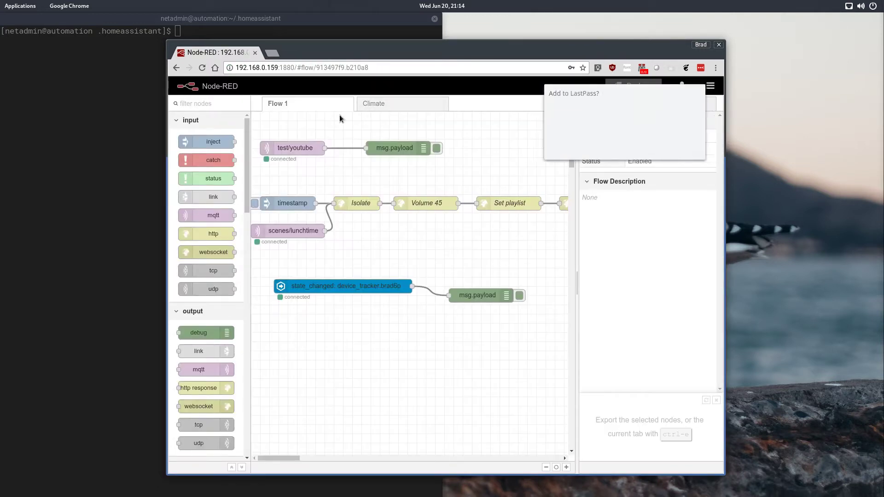
left_click(652, 146)
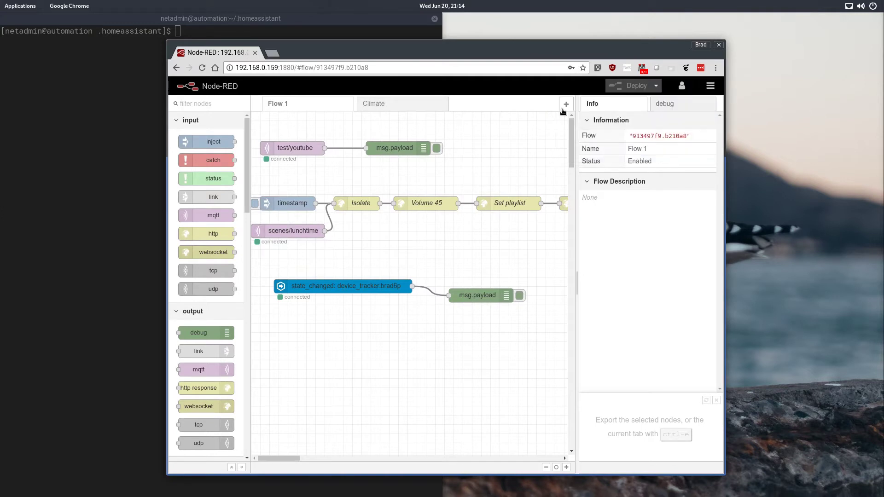
left_click(566, 104)
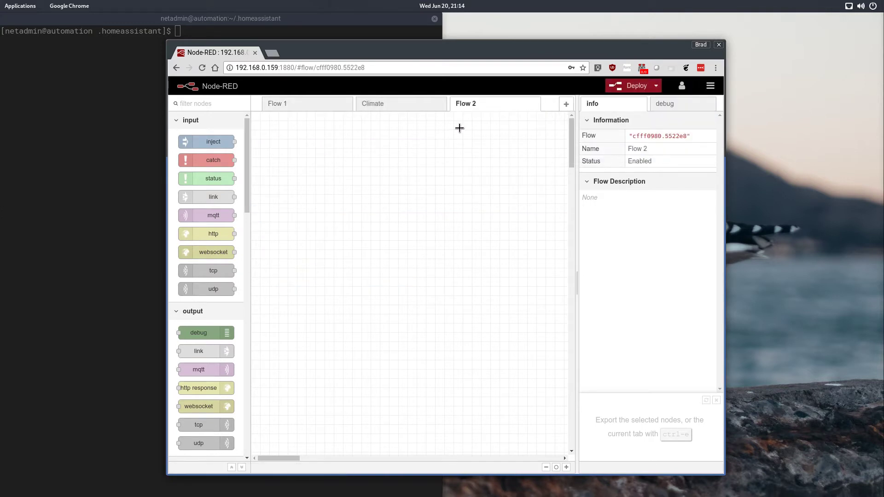
double_click(570, 51)
- Find and install the node-red-node-pushbullet package through the palette manager, and close the user settings
left_click(871, 54)
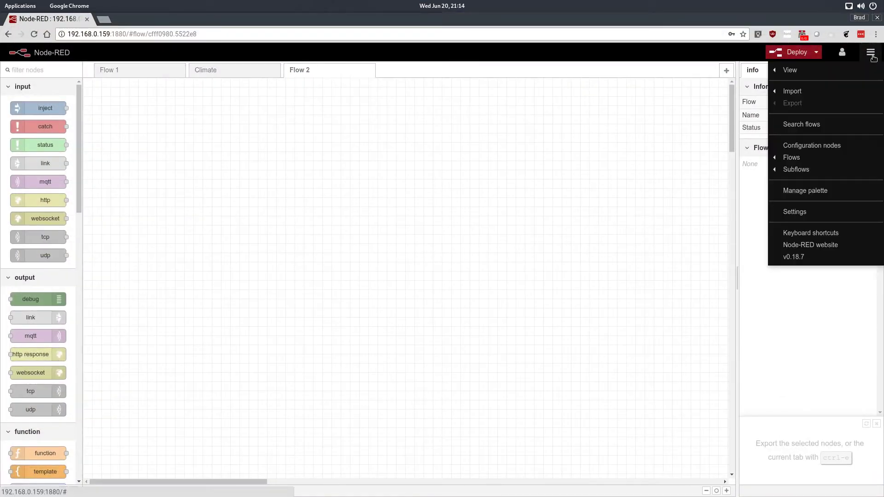
left_click(788, 191)
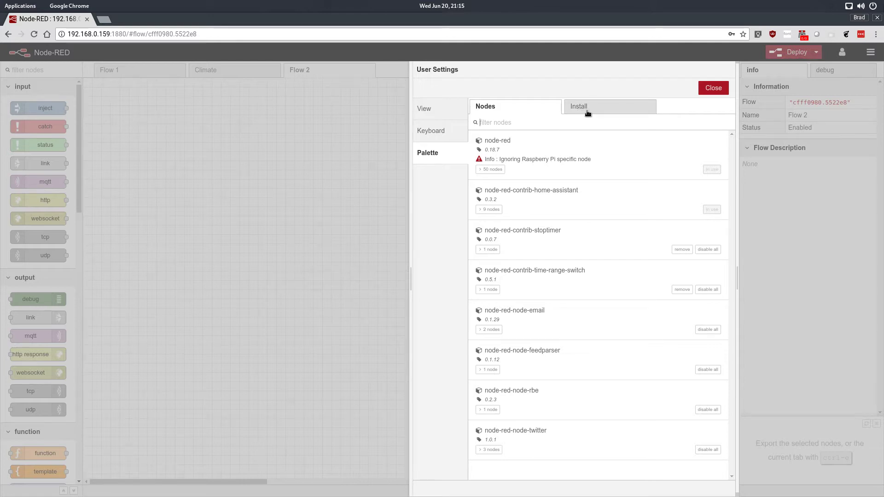
left_click(586, 111)
type("pushbullet")
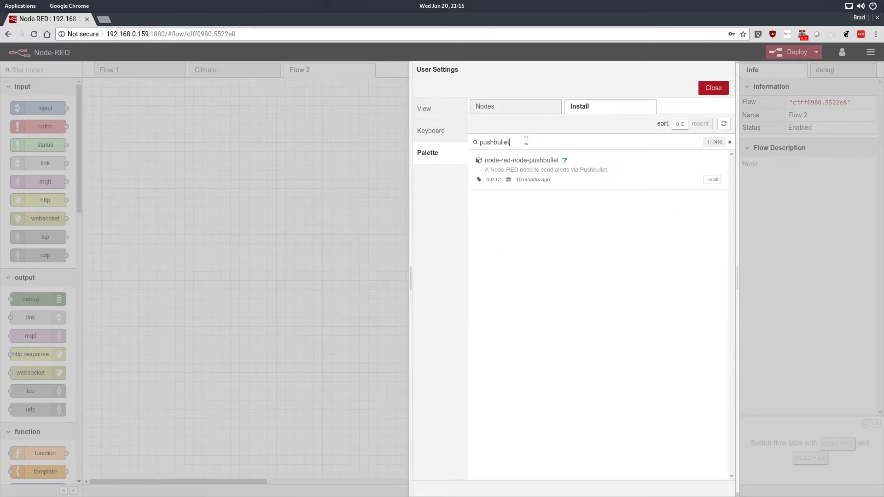
left_click(713, 180)
left_click(529, 108)
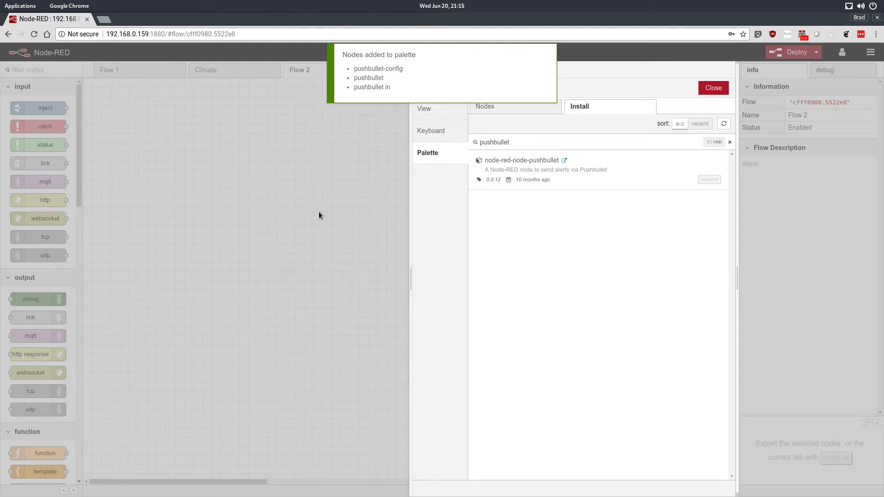
key("Escape")
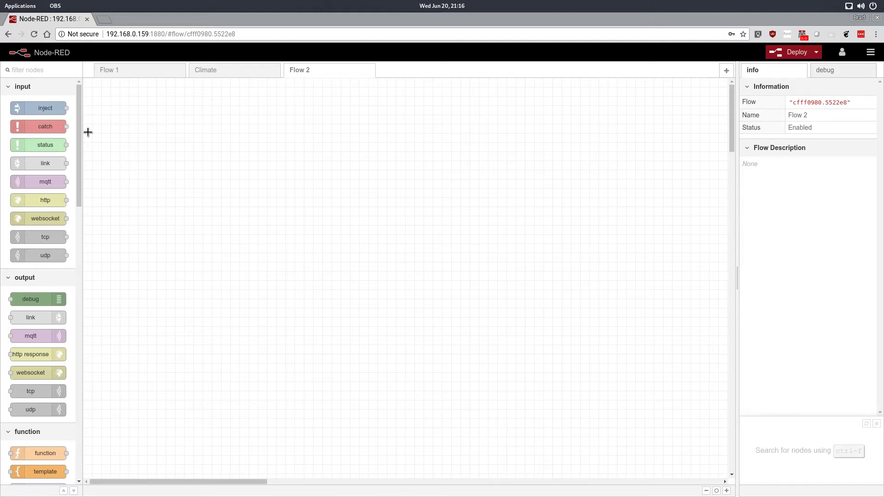
- Locate the pushbullet nodes in the mobile category of the node palette
key("super")
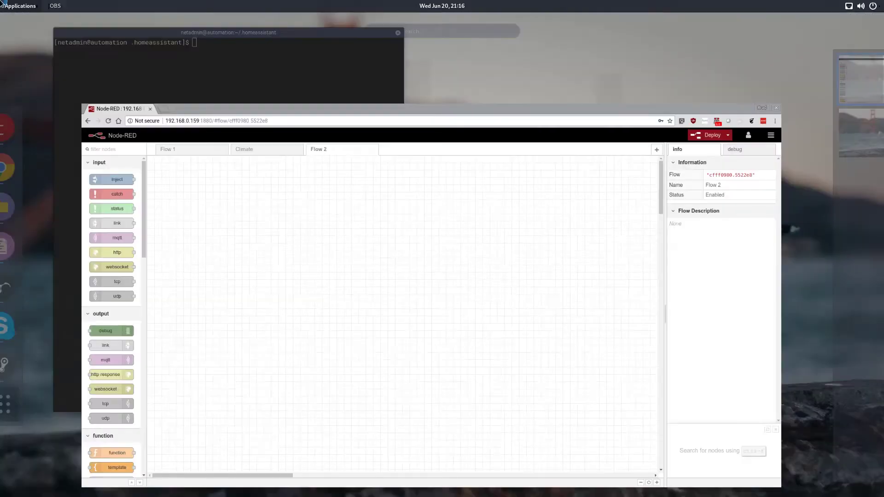
left_click(300, 319)
scroll(75, 180, "down", 3)
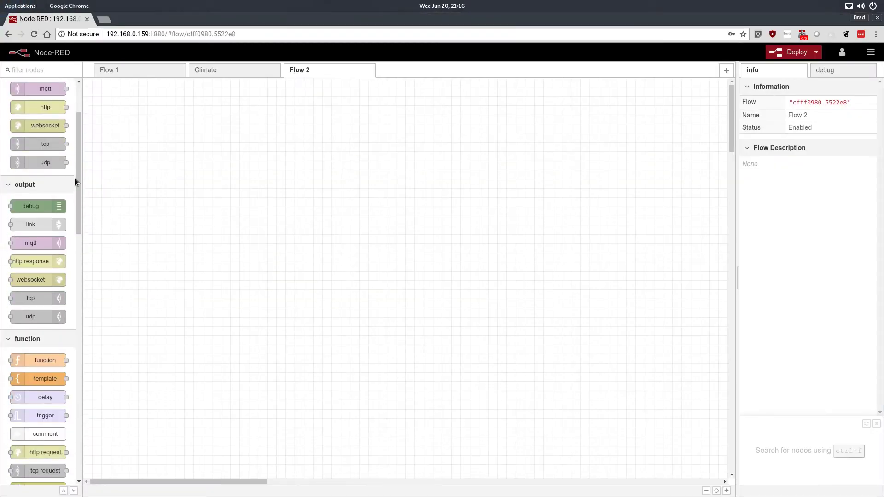
scroll(72, 242, "down", 16)
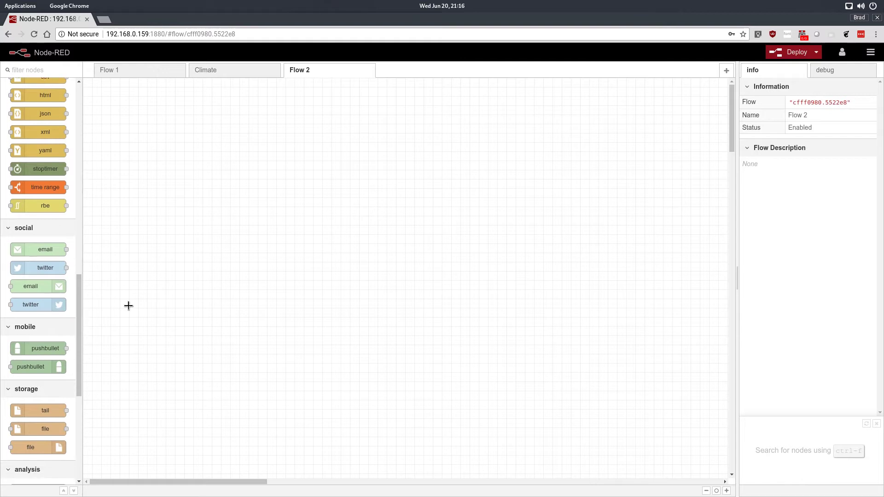
scroll(80, 294, "down", 1)
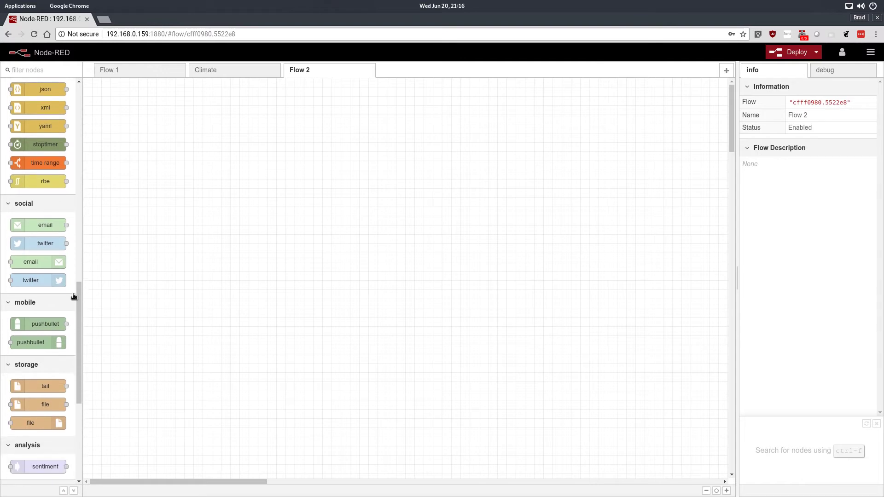
- Open Home Assistant in a new browser tab and log in by entering the account password
left_click(106, 20)
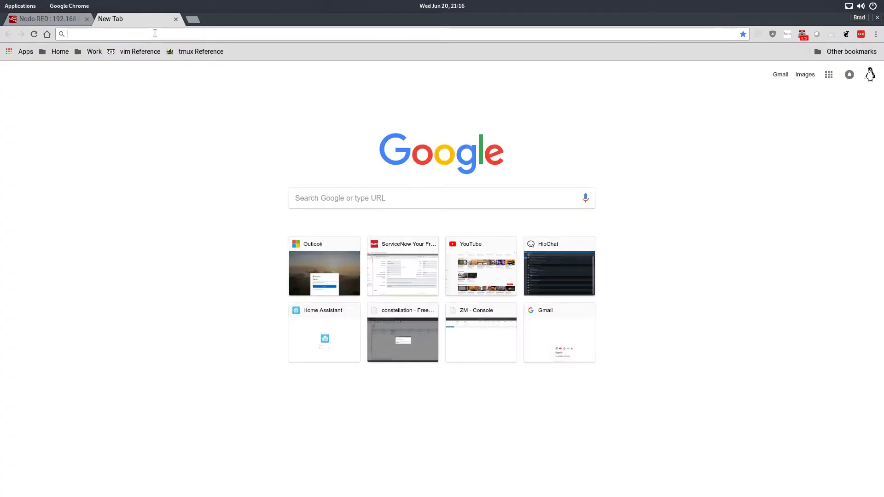
type("hass.dataphobe.com")
key("Return")
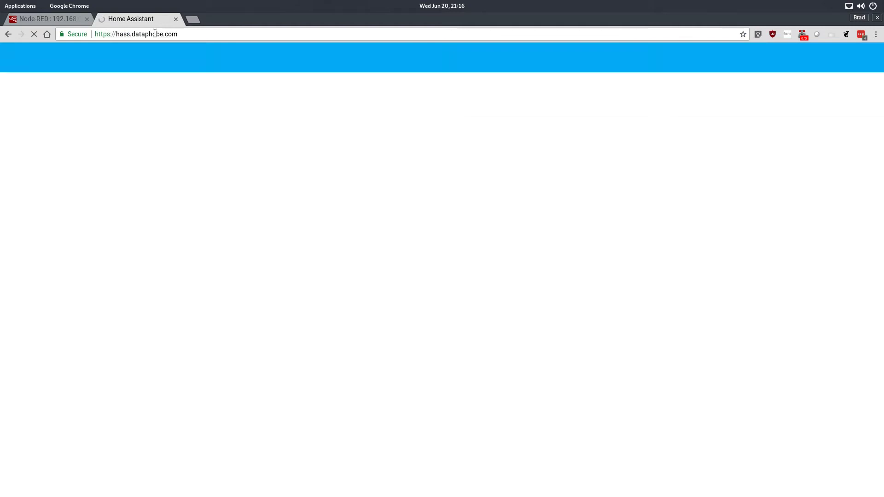
type("*******")
key("Return")
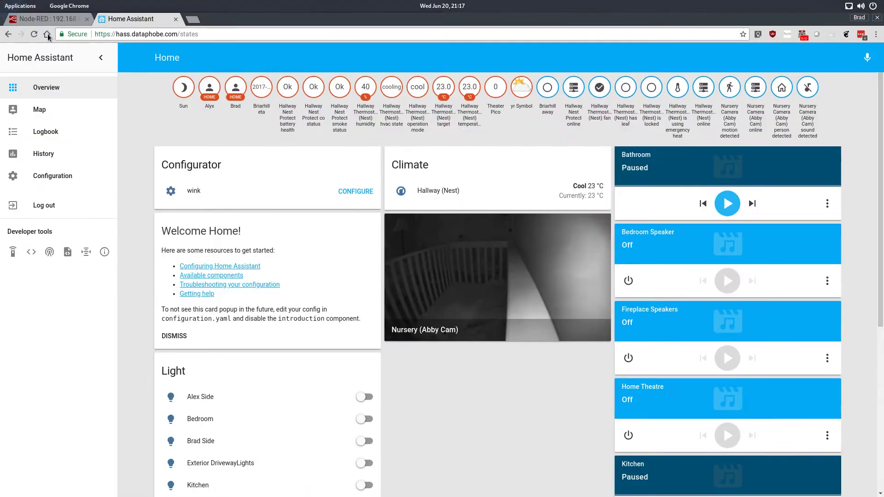
- Place a Home Assistant events: state node on Flow 2 in Node-RED and open its Entity ID for editing
left_click(46, 18)
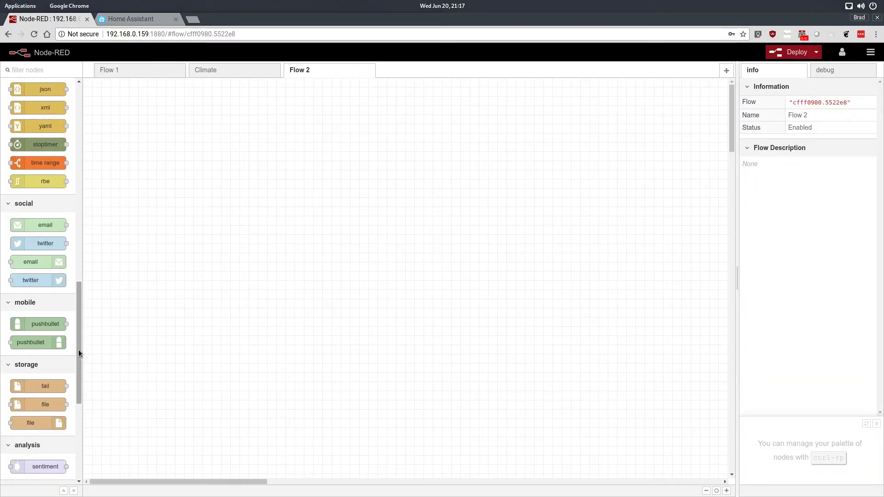
left_click_drag(81, 348, 82, 438)
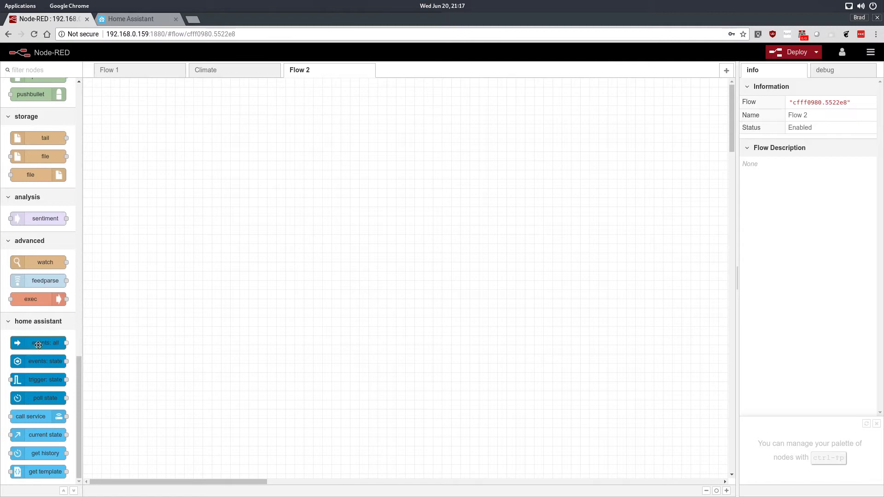
left_click_drag(31, 358, 177, 165)
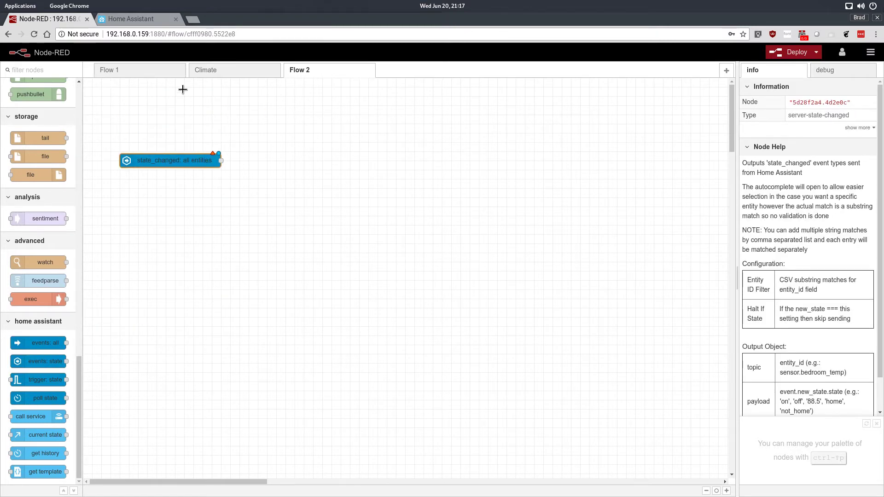
double_click(191, 159)
left_click(607, 174)
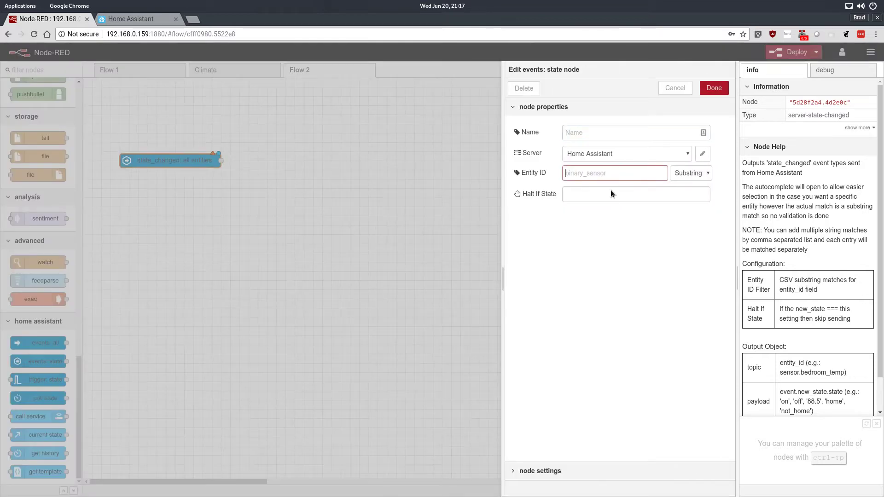
- Find the device_tracker.alyxpix entity in Home Assistant's current states list and copy its entity ID
left_click(142, 22)
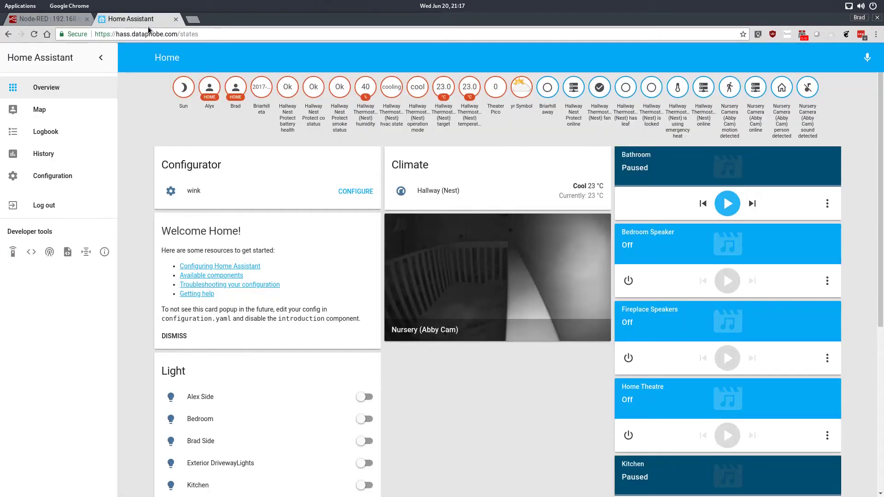
left_click(31, 252)
scroll(206, 297, "down", 3)
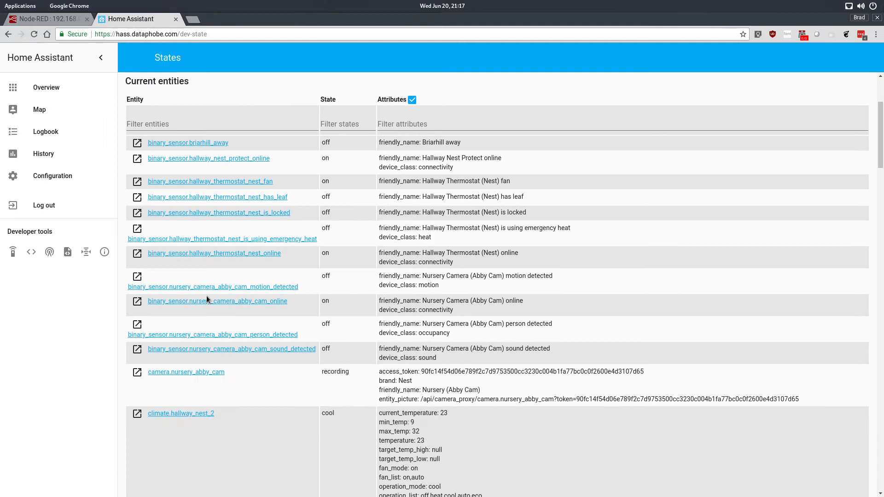
key("ctrl+f")
type("aly")
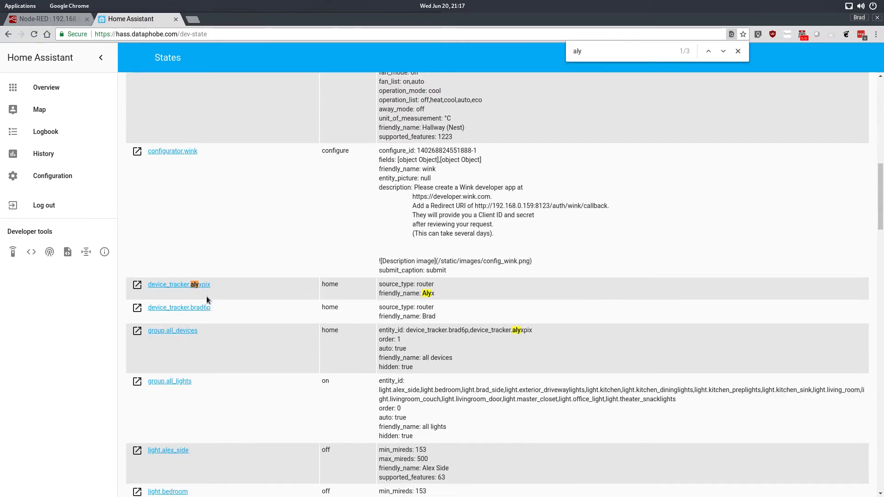
left_click_drag(214, 285, 146, 284)
right_click(168, 286)
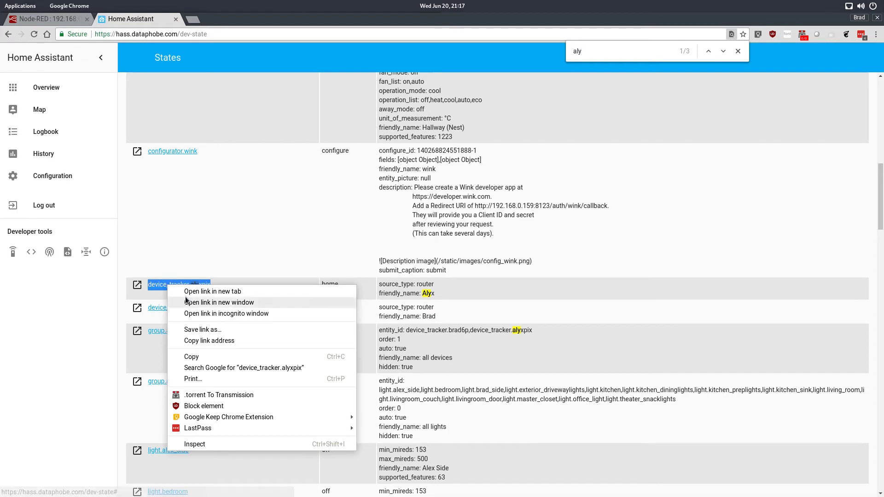
left_click(191, 356)
- Set the events: state node's Entity ID to device_tracker.alyxpix in Node-RED, leave Halt If State empty, and apply the changes
left_click(46, 19)
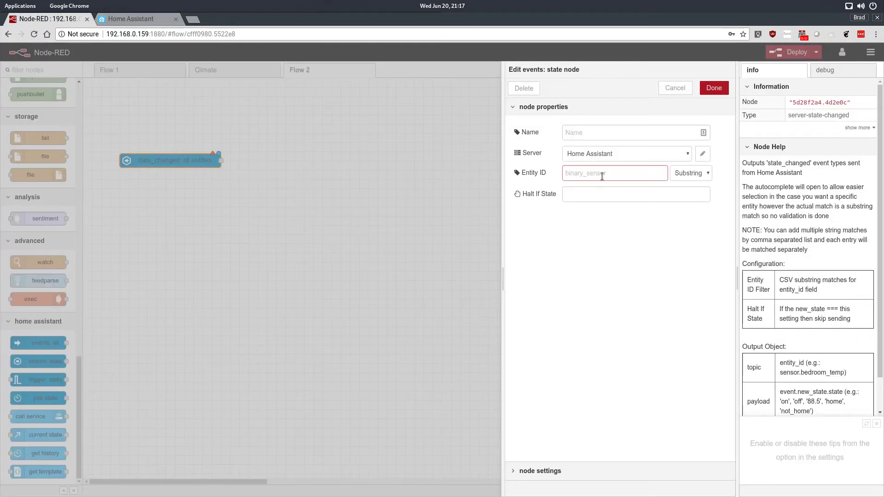
key("ctrl+v")
left_click(609, 192)
left_click(714, 88)
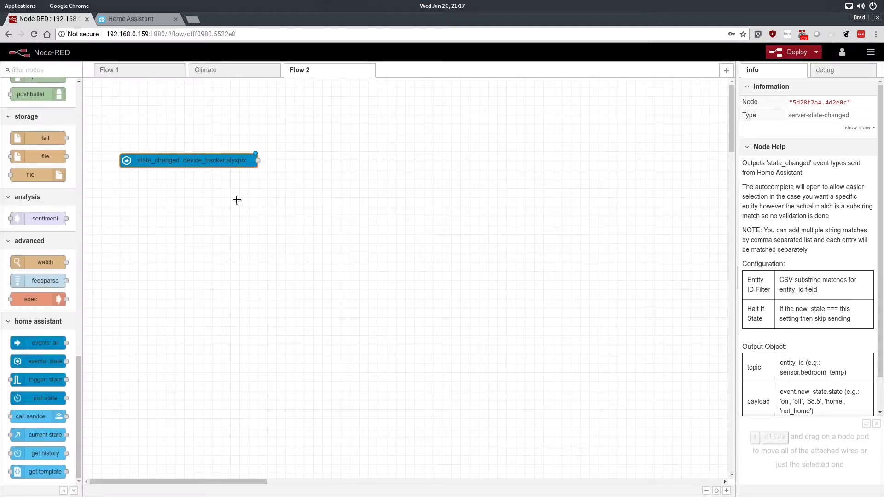
- Name the device tracker's events: state node with the tracked person's first name followed by "Home / Away" and apply the change
left_click_drag(215, 161, 196, 124)
double_click(197, 124)
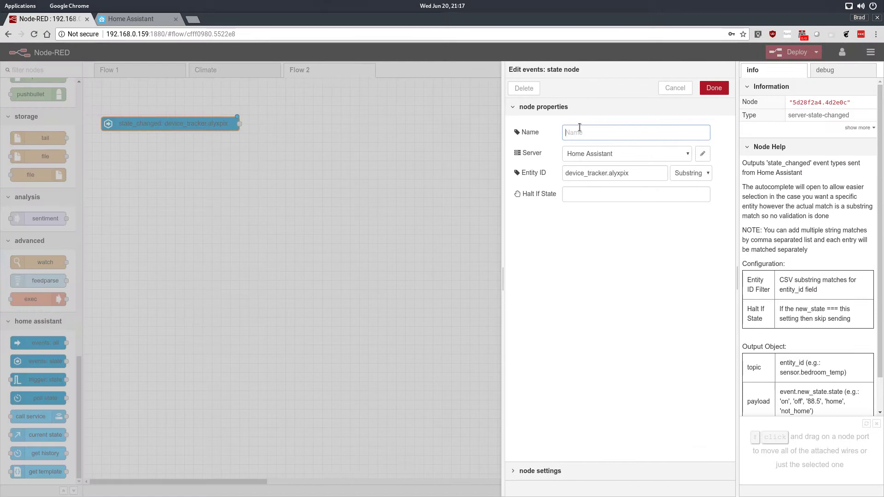
type("Alyx State Change")
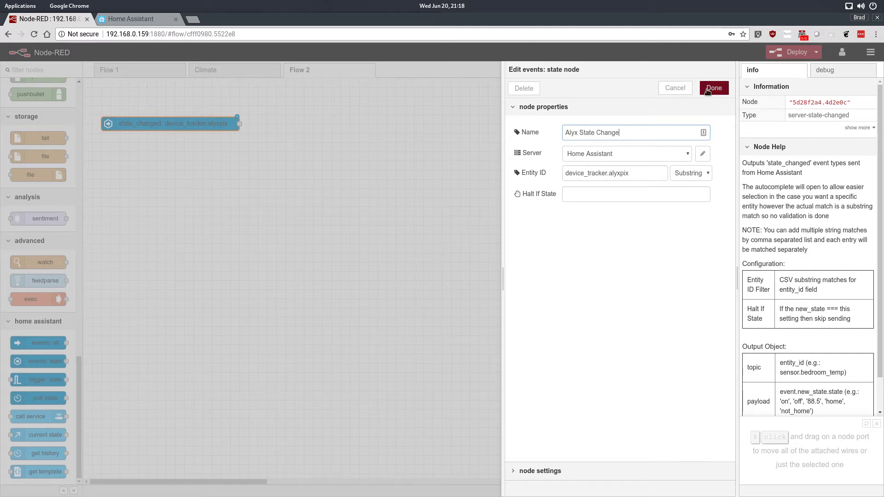
left_click_drag(621, 134, 579, 133)
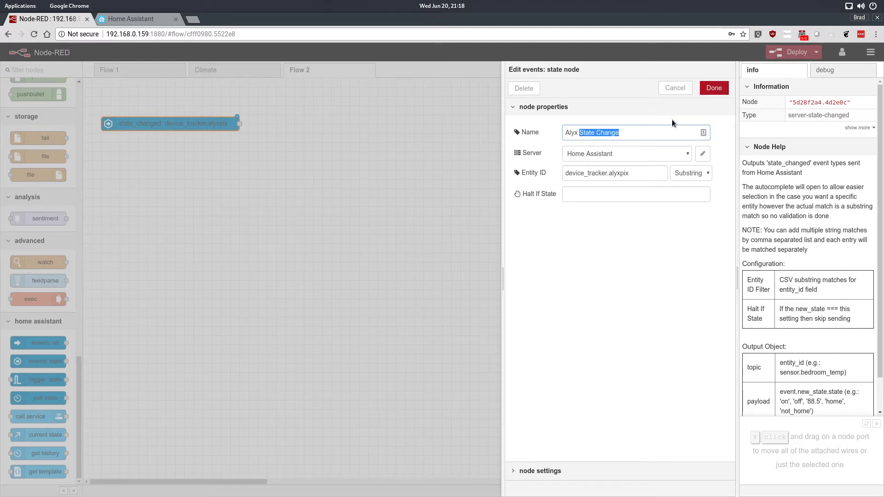
type("Home / Away")
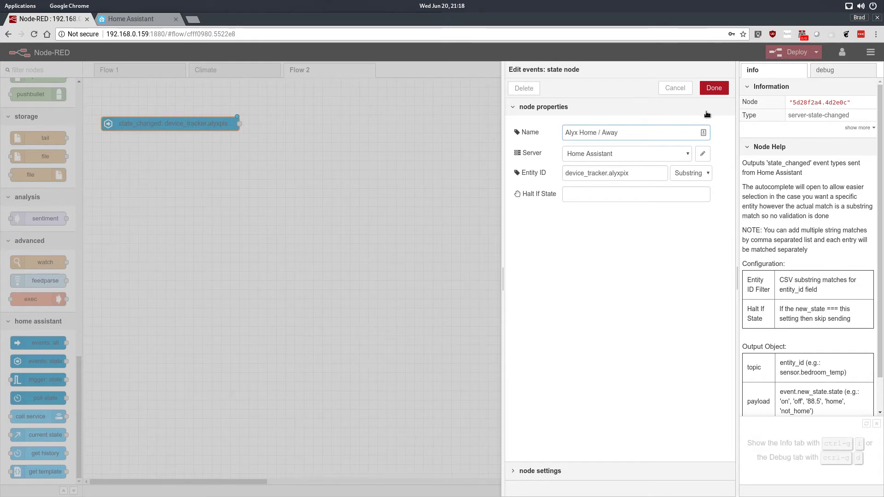
left_click(714, 88)
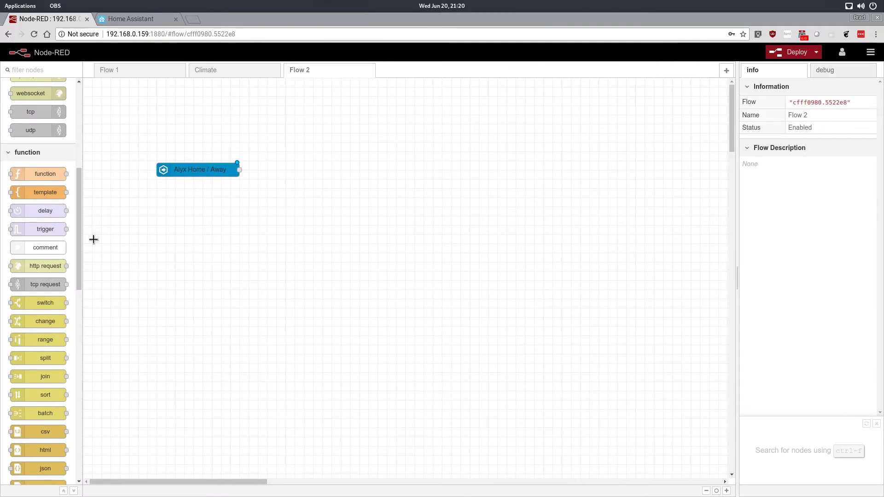
- Place a switch node on Flow 2 beside the events: state node and wire the state node's output to it
left_click_drag(73, 208, 74, 233)
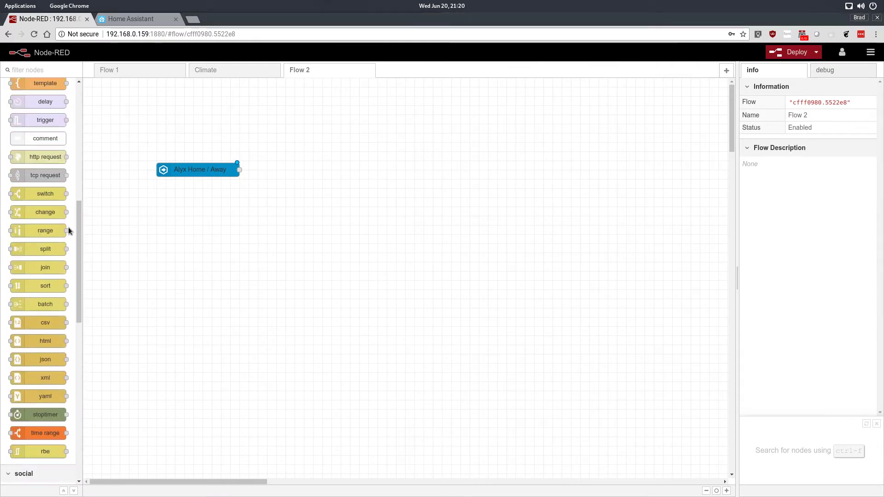
left_click_drag(43, 196, 296, 173)
left_click_drag(240, 170, 274, 175)
- Configure the switch node to check msg.payload with two rules, == home and == not_home
double_click(274, 175)
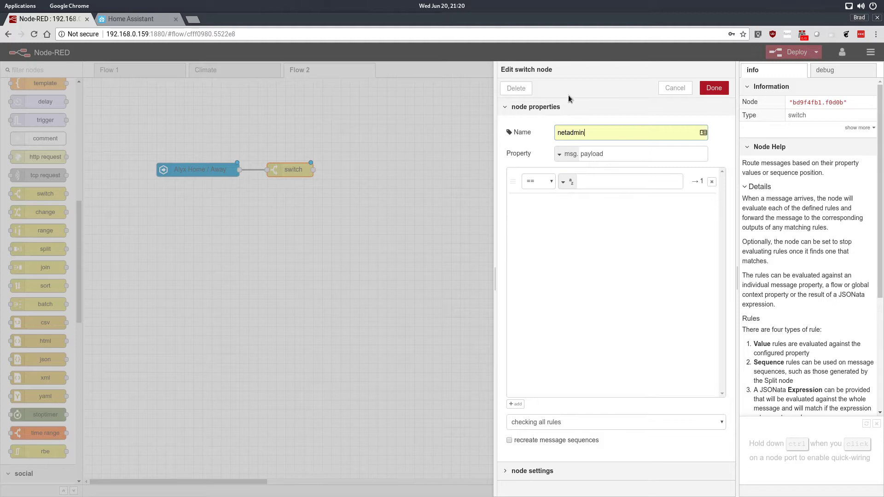
left_click(603, 132)
left_click(602, 183)
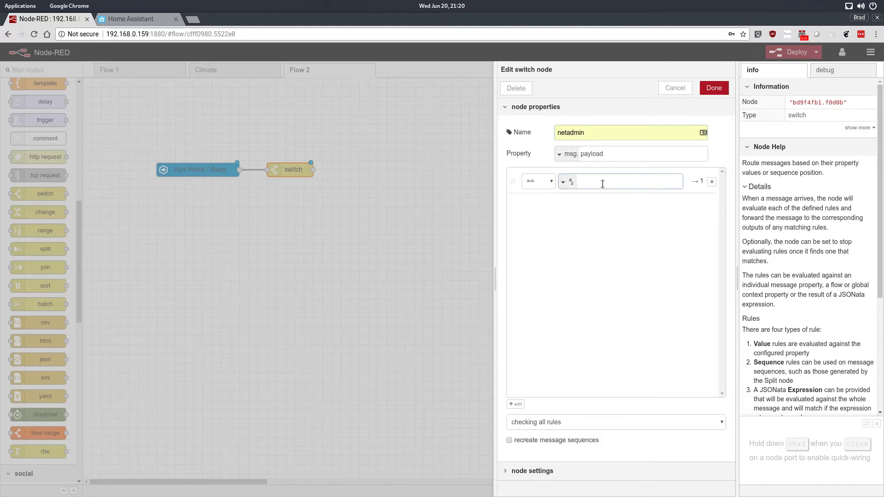
type("home")
left_click(515, 404)
left_click(601, 208)
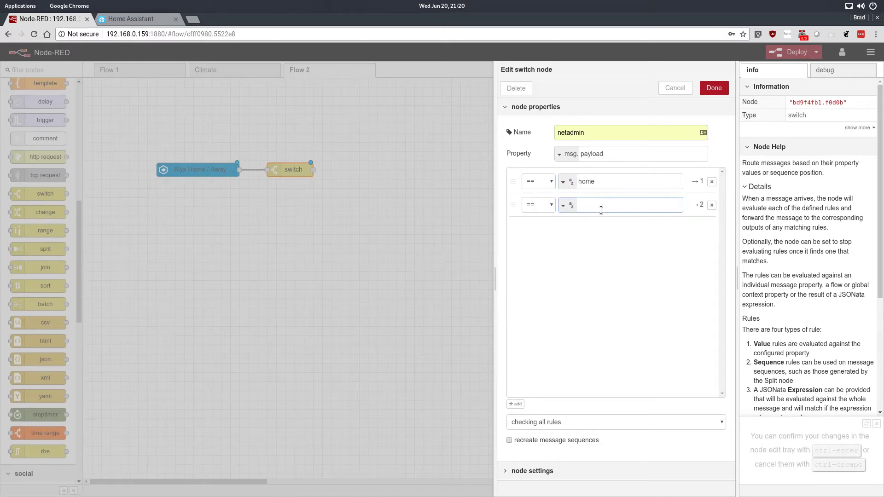
type("not_home")
- Name the switch node Home/Away and apply its settings
left_click_drag(604, 133, 521, 135)
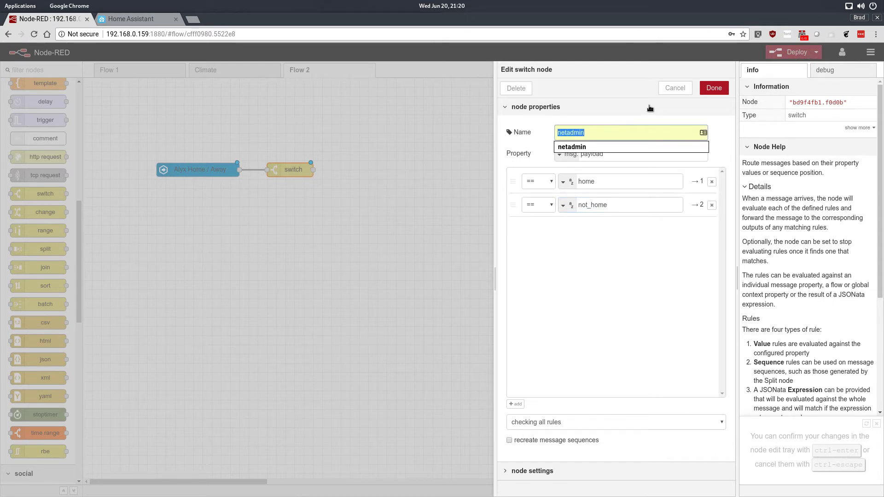
type("Home/Away")
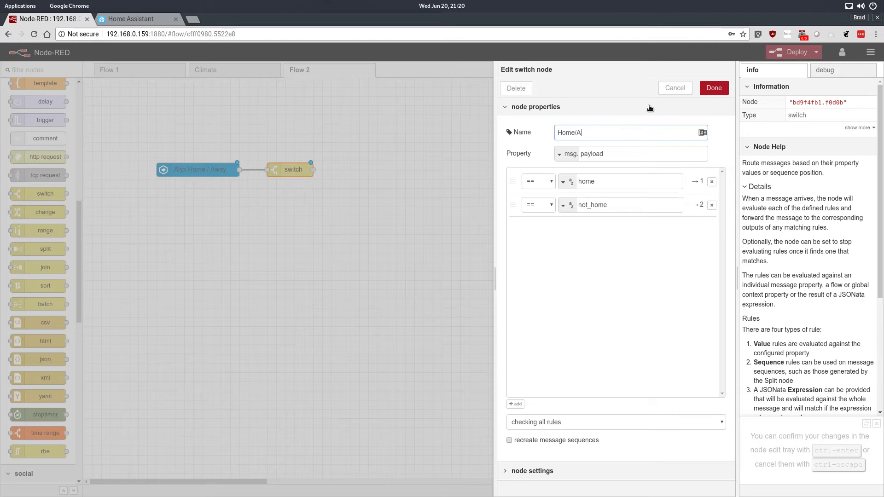
left_click(714, 89)
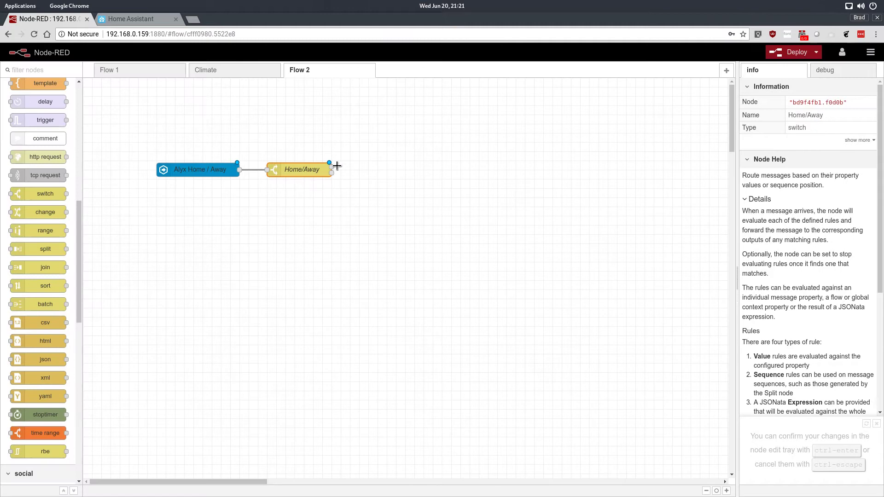
double_click(328, 168)
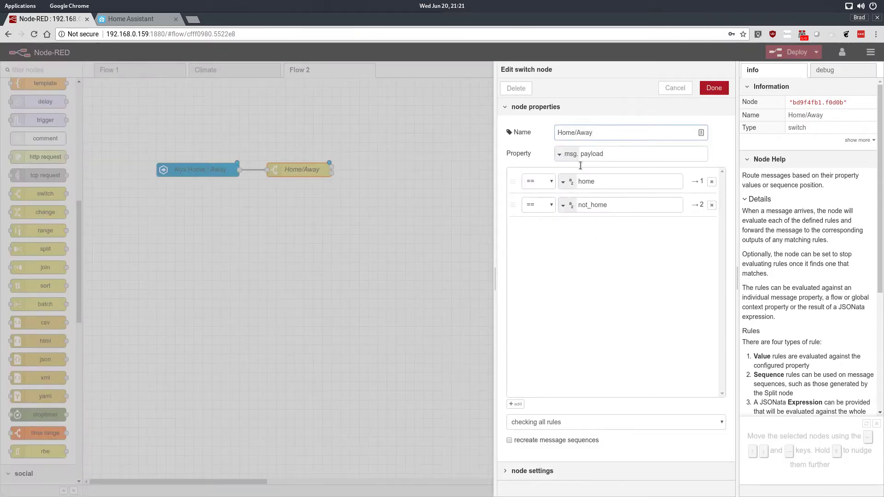
left_click(714, 88)
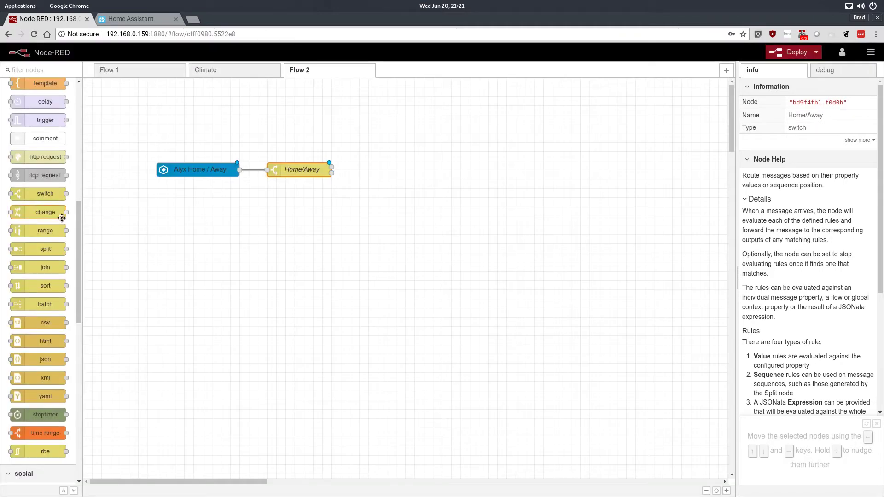
- Place a pushbullet output node after the Home/Away switch, wire it to the switch's first output, and open its properties
left_click_drag(79, 223, 82, 324)
left_click_drag(29, 270, 434, 162)
left_click_drag(331, 170, 391, 170)
double_click(392, 170)
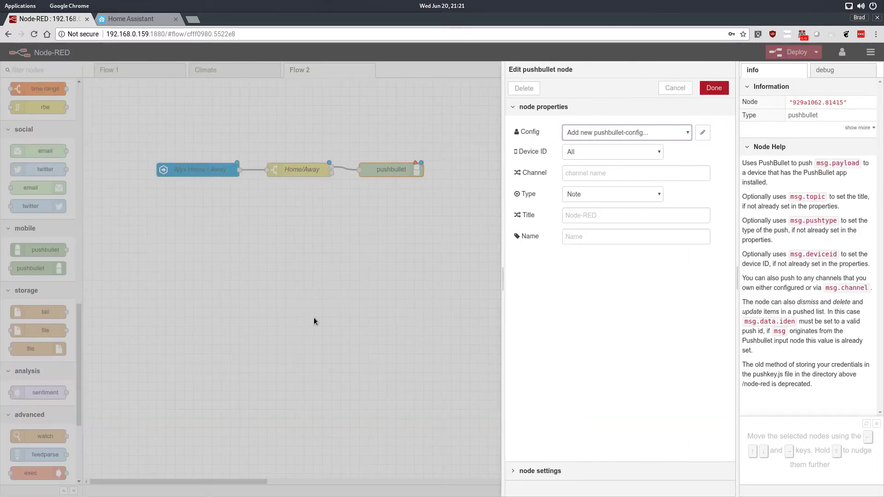
- Start a new pushbullet-config for the pushbullet node and name it with the owner's first name followed by "Pushbullet"
left_click(660, 153)
left_click(659, 153)
left_click(685, 134)
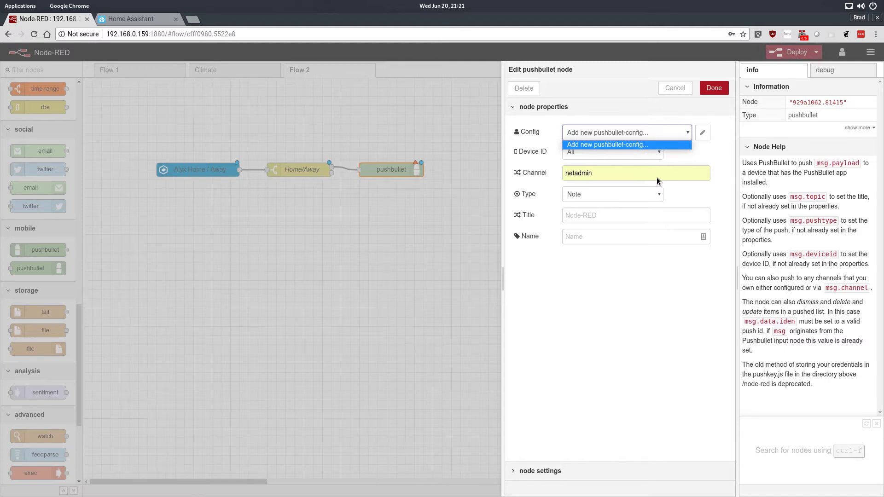
left_click(707, 159)
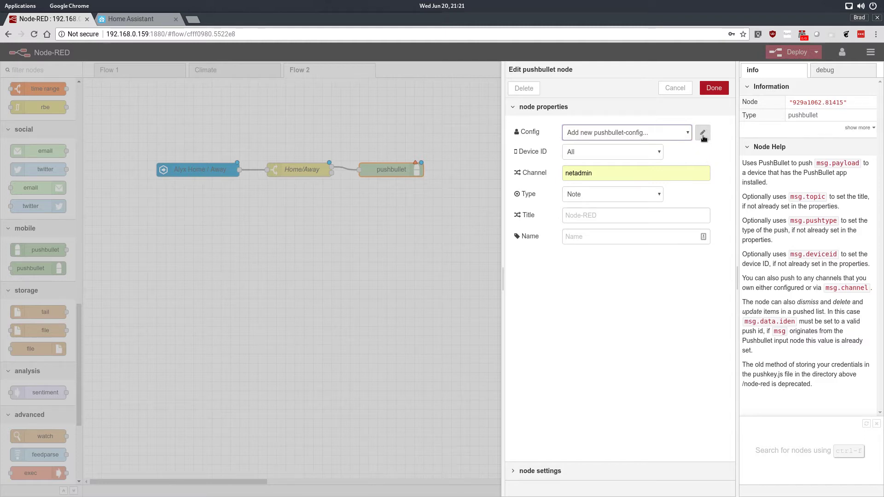
left_click(702, 133)
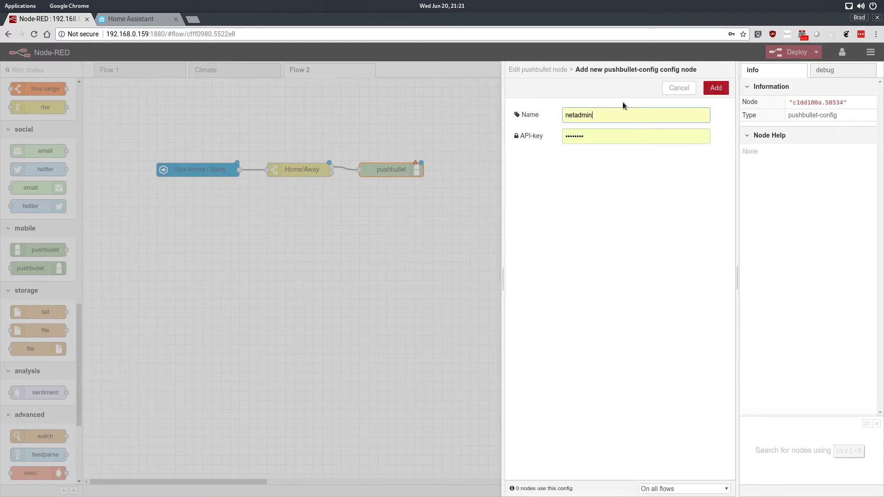
key("BackSpace")
key("BackSpace")
key("BackSpace")
key("BackSpace")
key("BackSpace")
key("BackSpace")
key("BackSpace")
key("BackSpace")
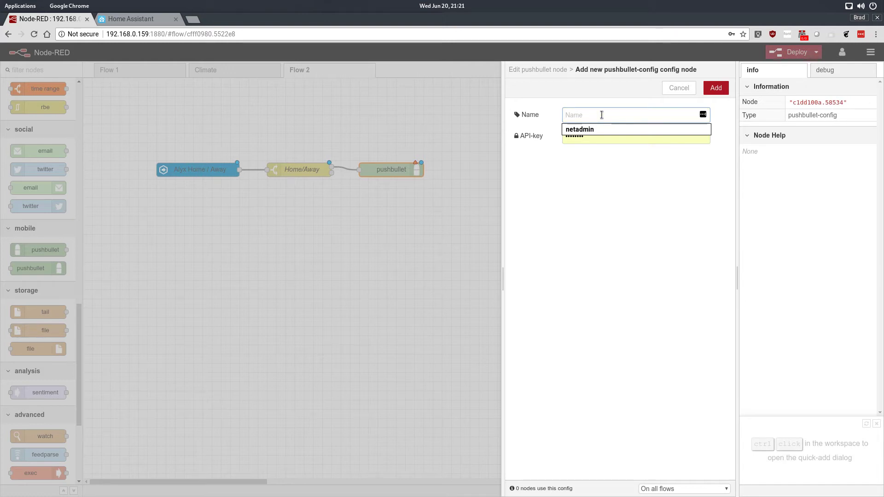
type("Brads Pushbullet")
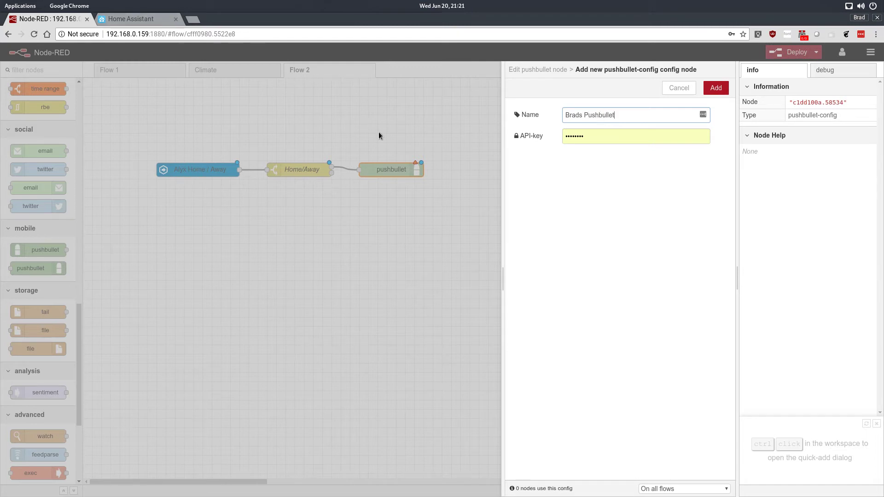
- Open the Pushbullet website in a new browser tab
key("super")
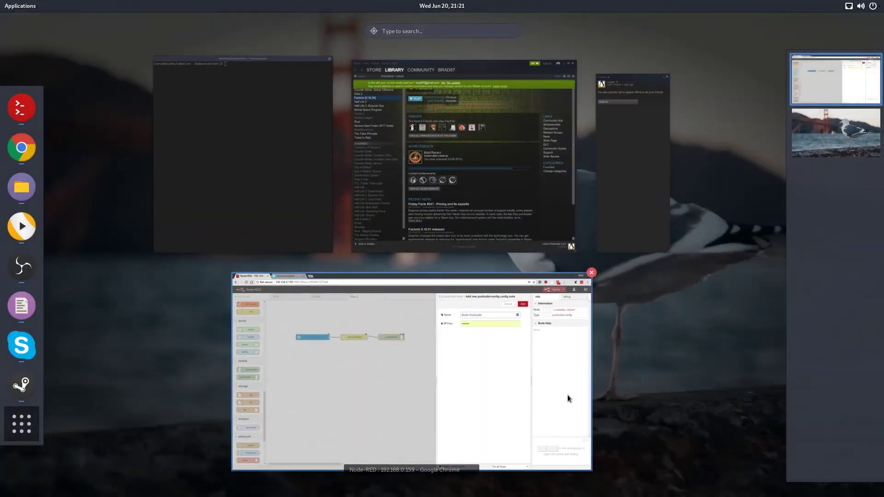
left_click(438, 322)
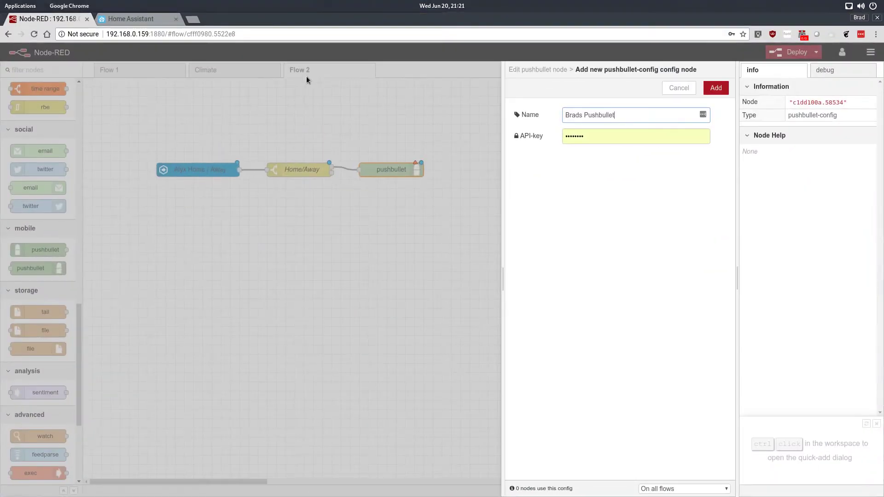
left_click(192, 19)
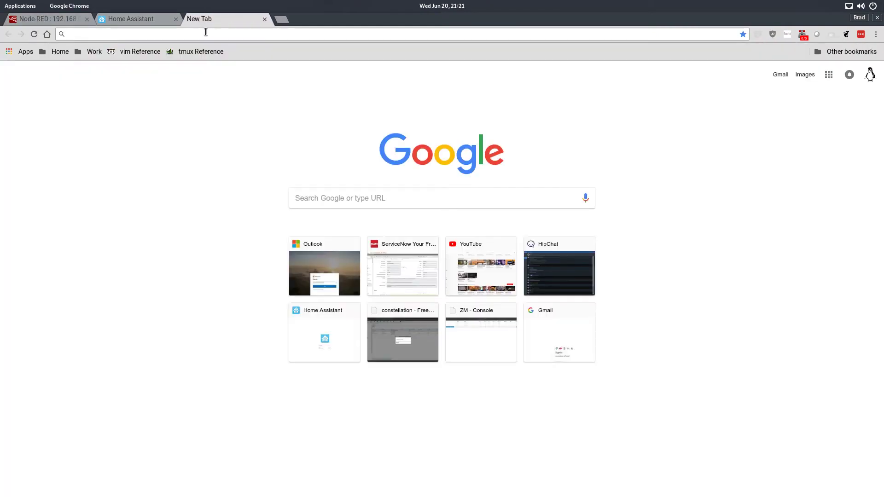
type("push")
key("Return")
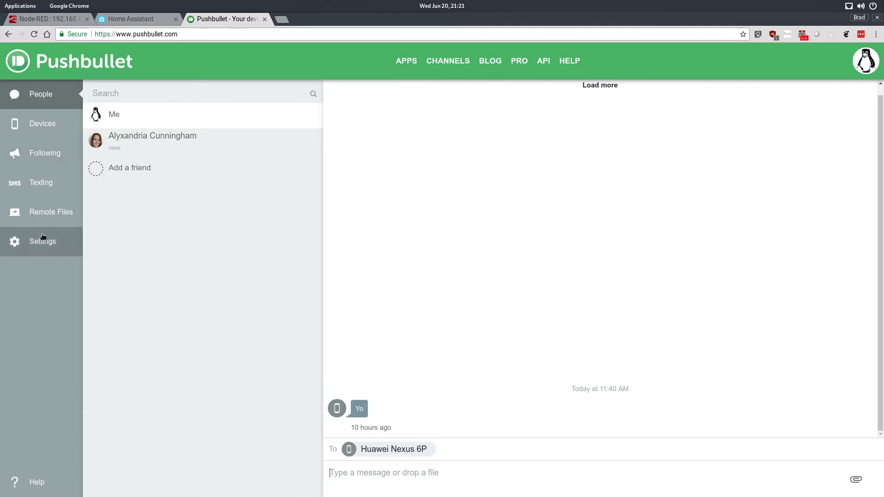
left_click(43, 239)
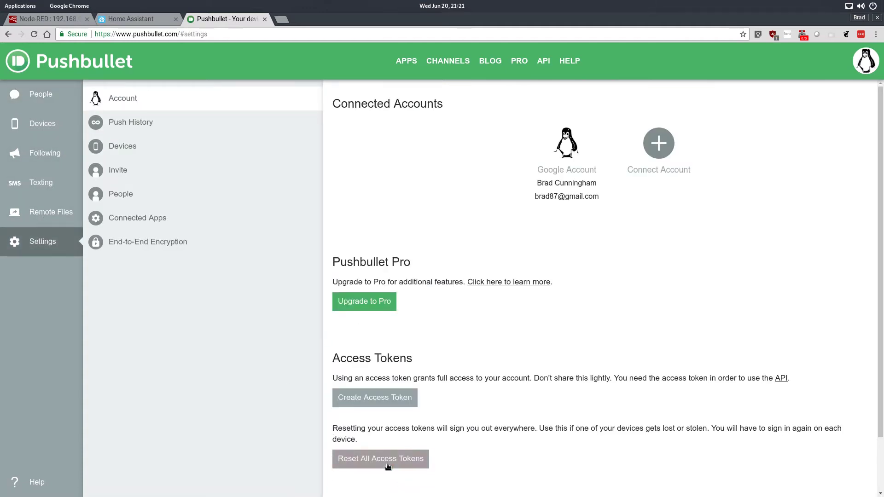
left_click(368, 396)
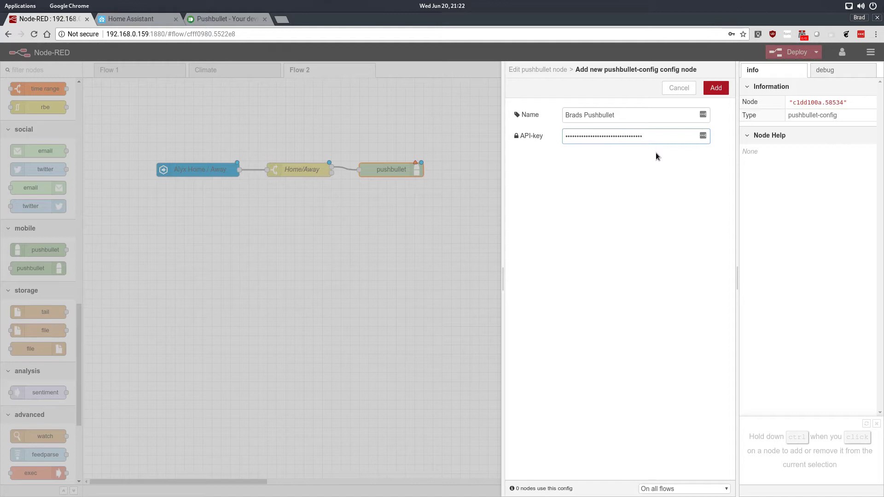
left_click(717, 87)
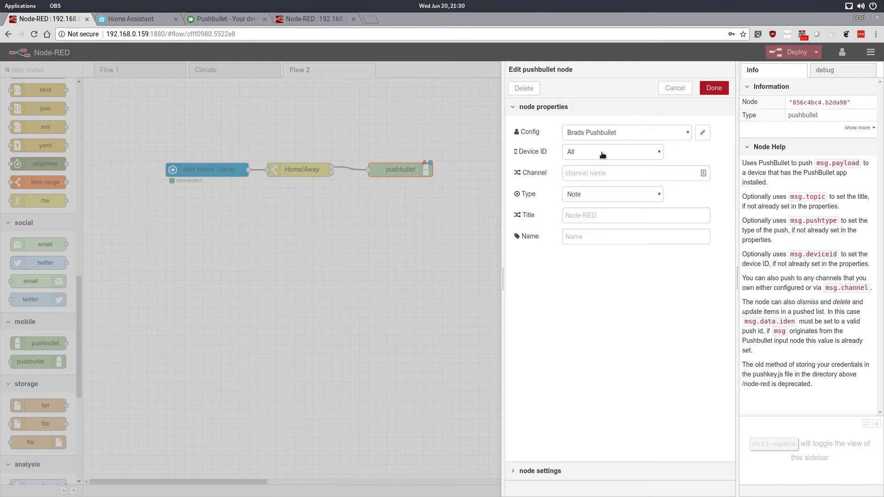
- Keep the pushbullet node's type as Note, set its title to HANotification and its name to Pushbullet to All Devices, and apply the changes
left_click(626, 198)
left_click(589, 215)
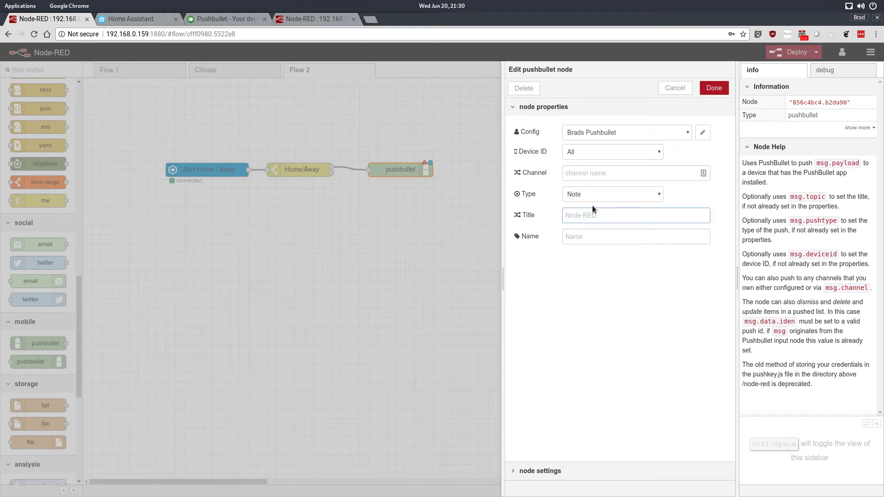
type("HANotification")
left_click(588, 237)
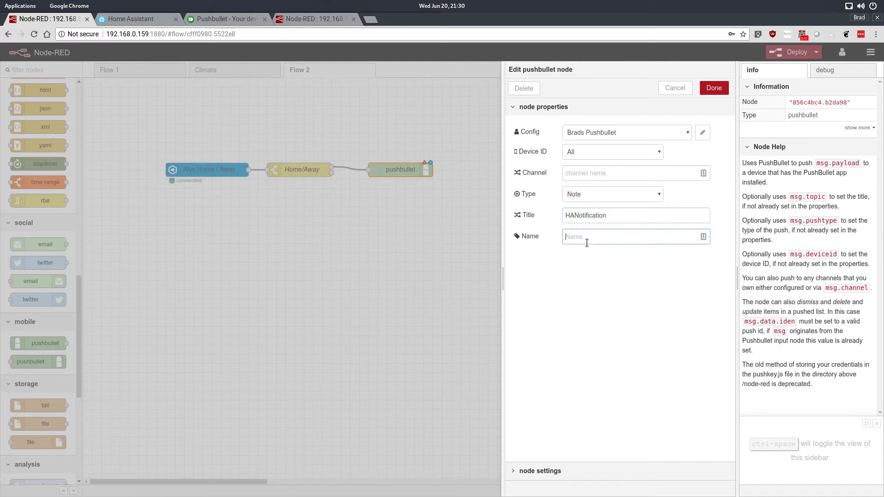
type("Pushbullet to All Devi")
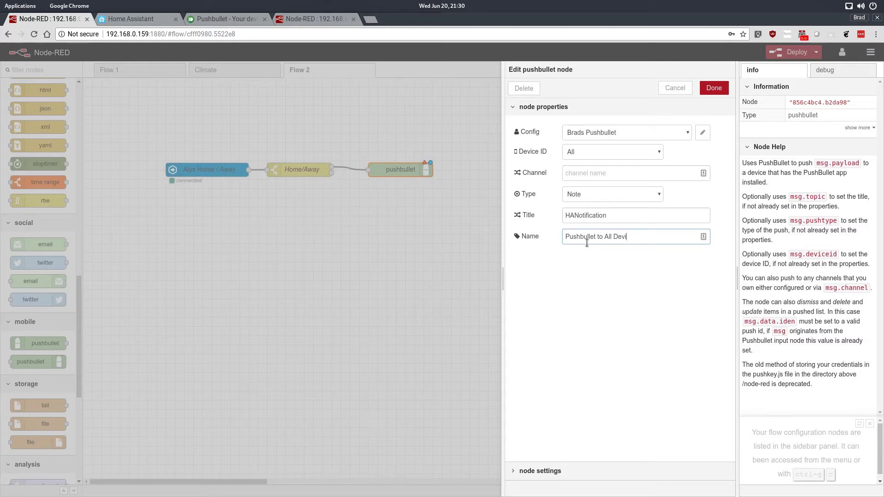
type("ces")
left_click(713, 88)
- Move the Pushbullet to All Devices node farther from the Home/Away switch, level with the other nodes, and keep its device set to All
left_click_drag(387, 168, 464, 161)
left_click(385, 165)
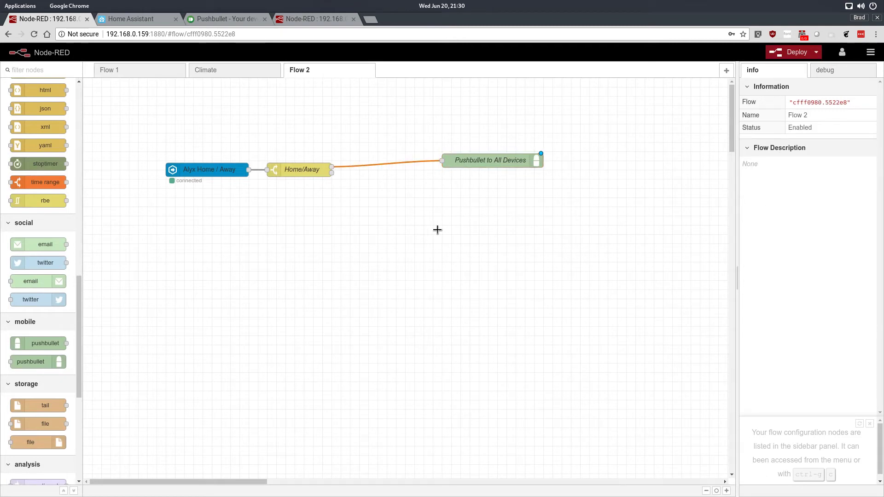
left_click_drag(484, 157, 488, 169)
double_click(489, 170)
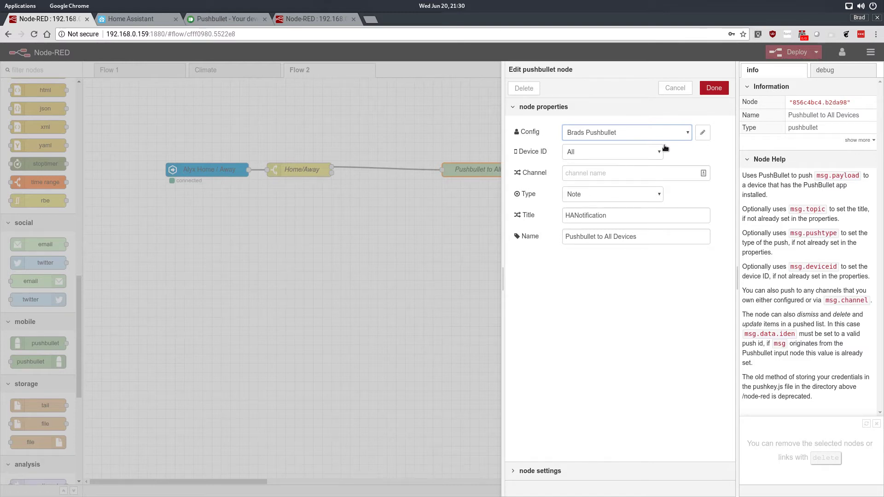
left_click(714, 88)
- Add an inject node below the Home/Away switch and a function node beside it named Create Message Content
left_click_drag(76, 310, 276, 216)
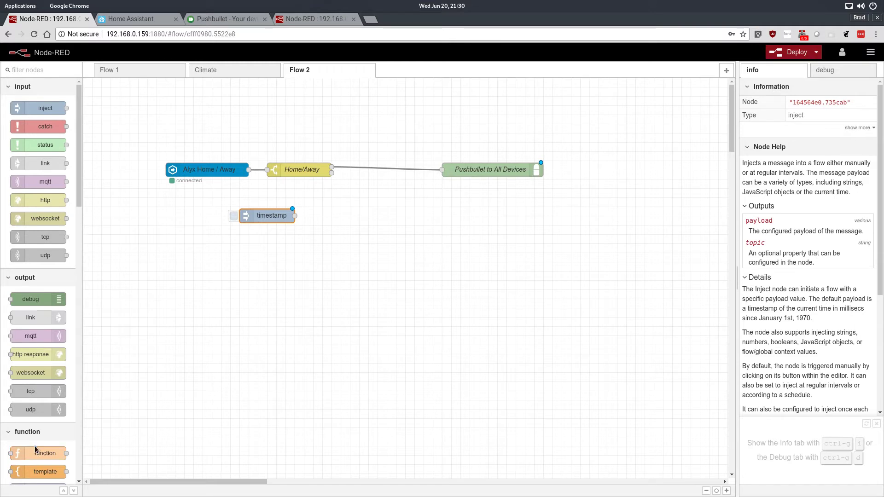
left_click_drag(62, 454, 375, 197)
double_click(374, 198)
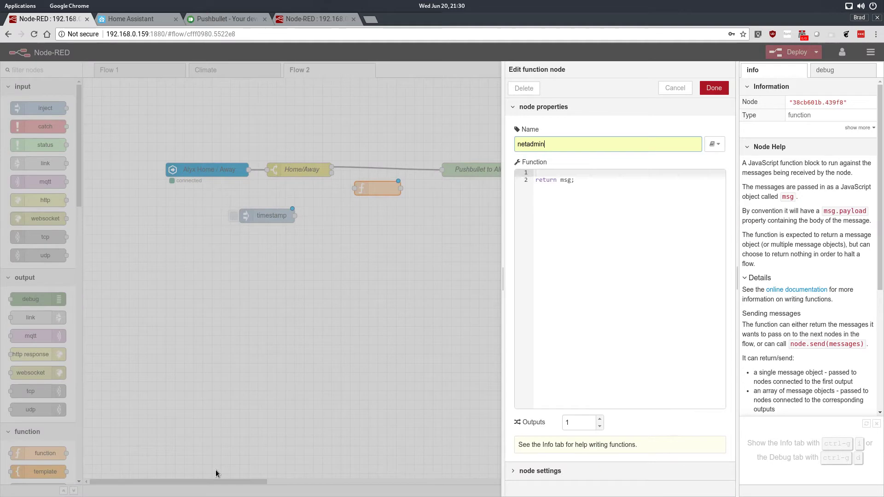
left_click(553, 192)
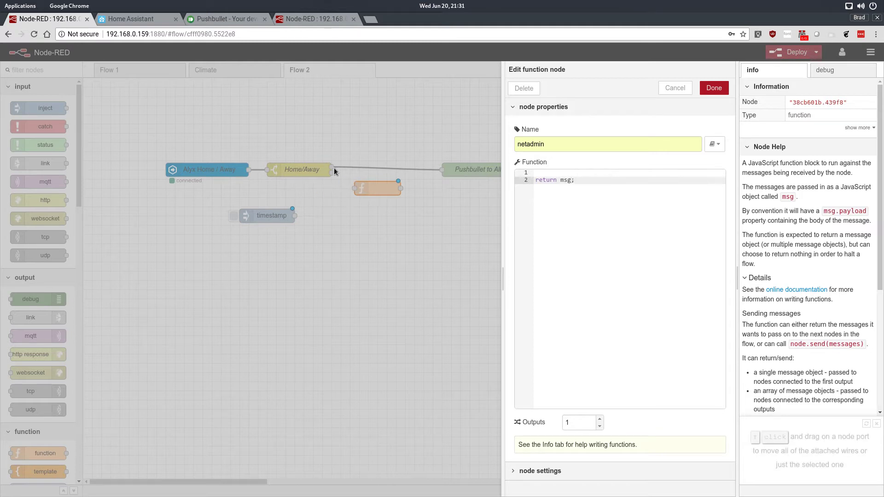
left_click_drag(568, 145, 429, 123)
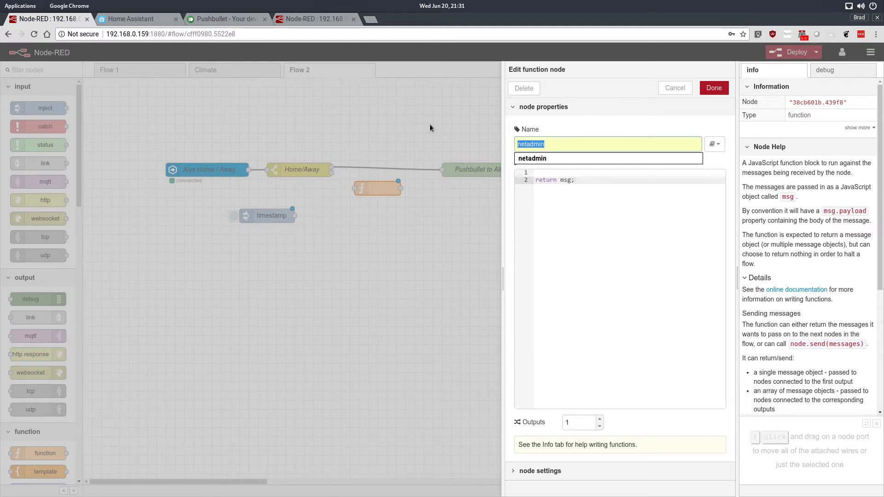
key("BackSpace")
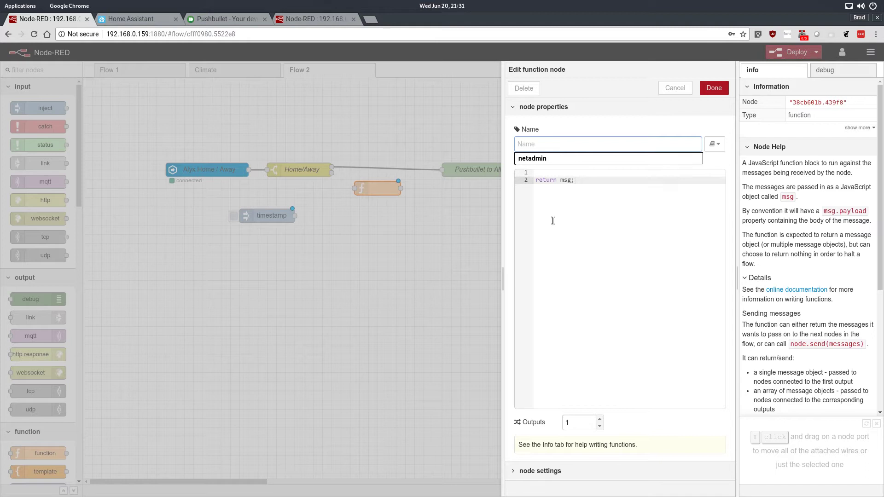
type("Create Mess")
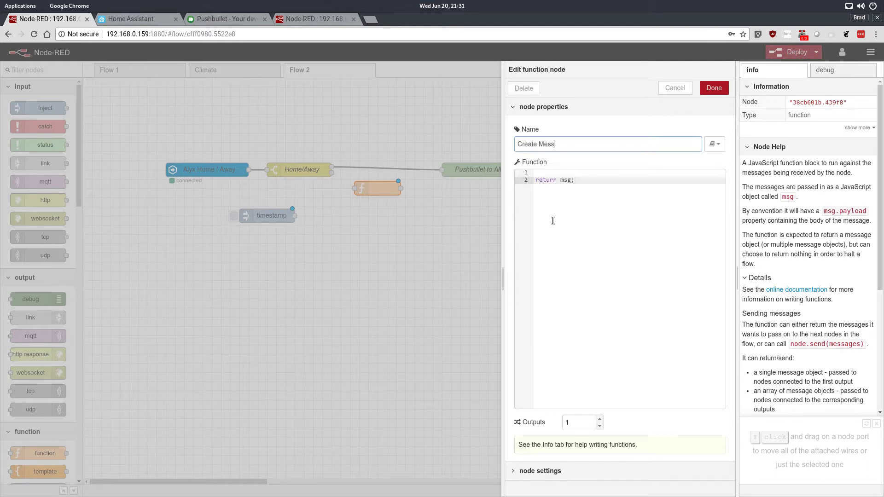
type("age Content")
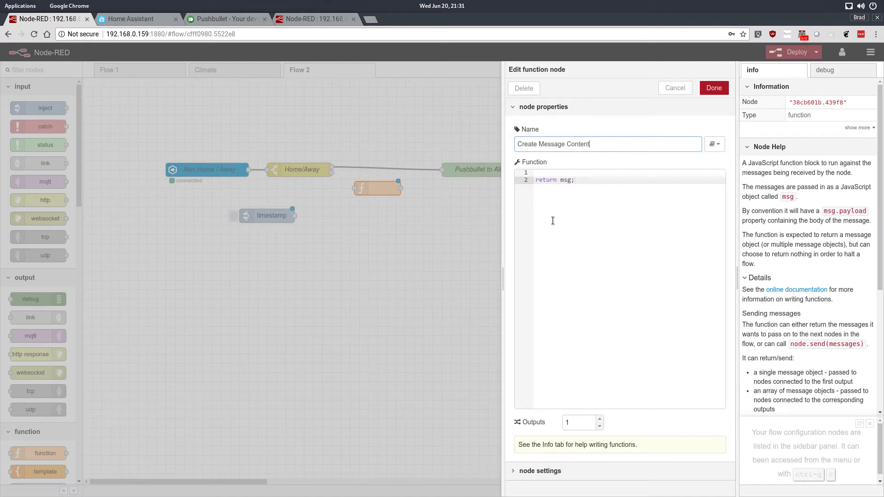
- Make the function set msg.payload to the tracked person's name followed by "is Home" before returning msg, and apply the changes
left_click(560, 174)
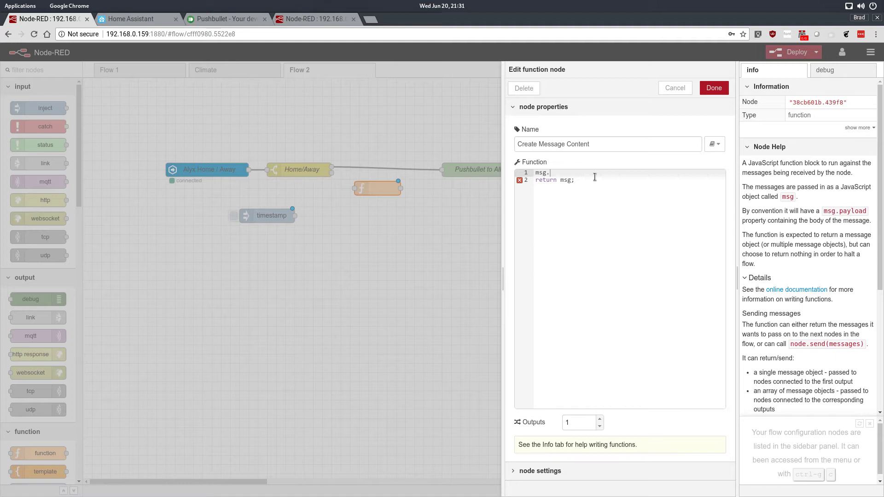
type("oad=\"Alyx is")
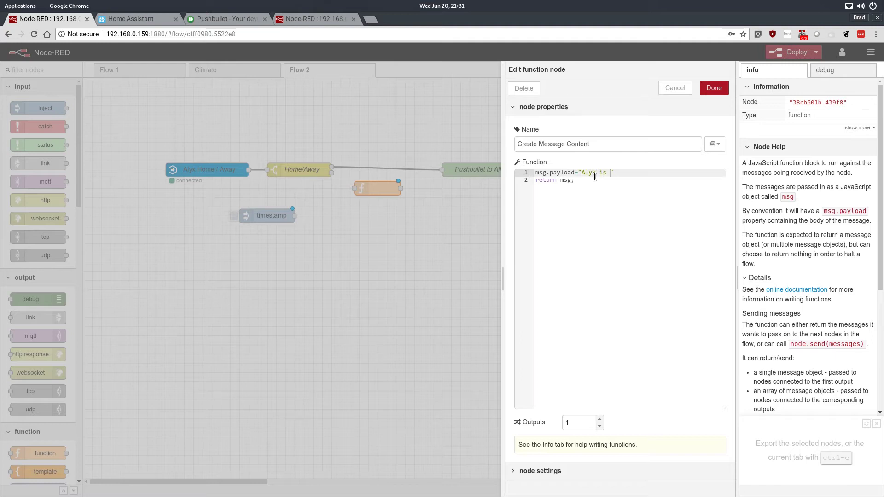
type("ome")
key("shift+Home")
left_click(645, 181)
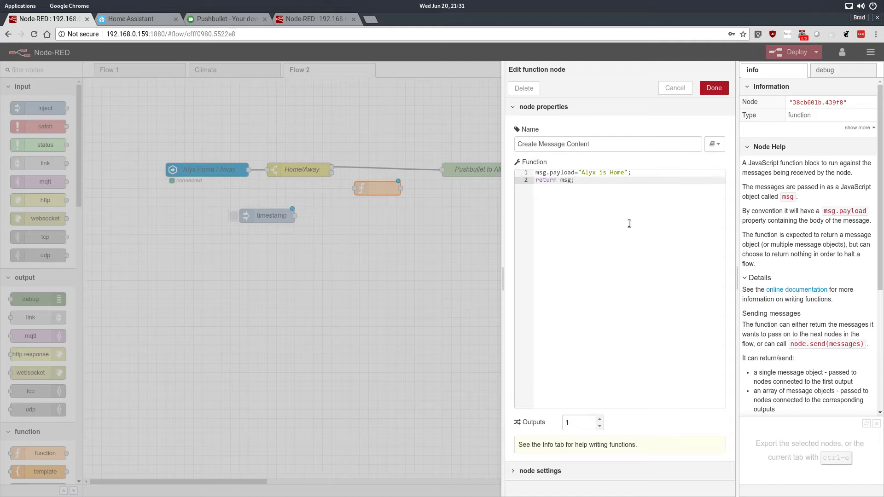
left_click(716, 88)
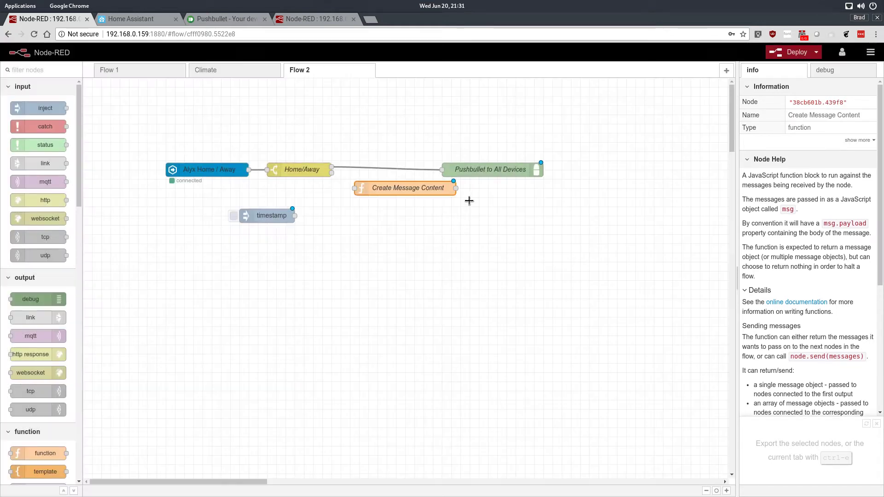
- Replace the direct wire from Home/Away's first output to Pushbullet to All Devices with a connection through Create Message Content
left_click(397, 171)
left_click_drag(457, 166, 484, 166)
left_click_drag(406, 191, 399, 154)
left_click_drag(331, 169, 348, 147)
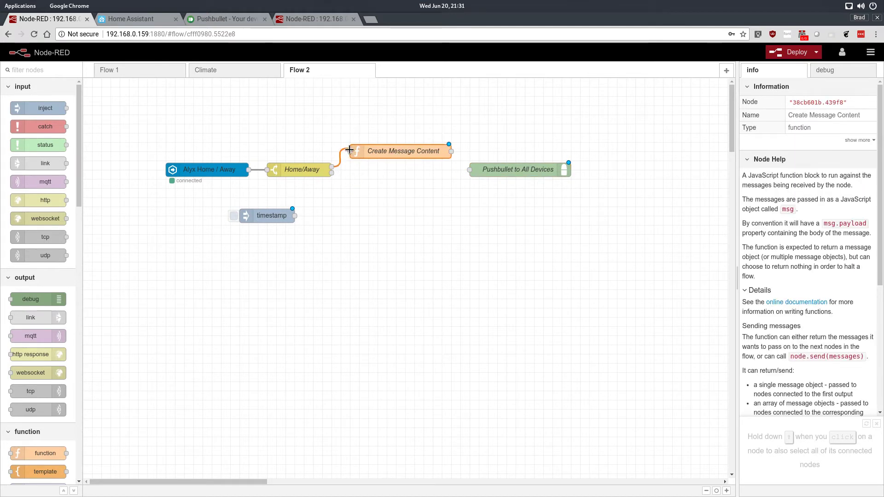
left_click_drag(451, 151, 469, 173)
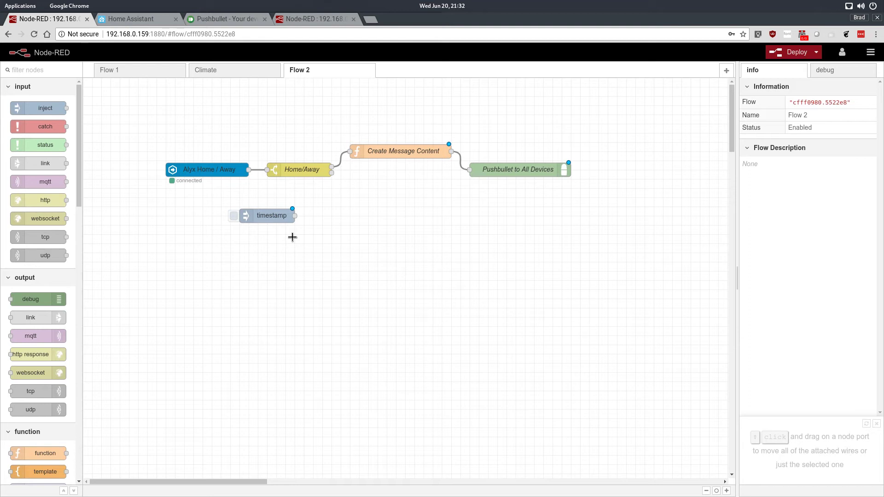
- Reposition the timestamp inject node below Home/Away and wire its output to Create Message Content
left_click_drag(272, 219, 226, 211)
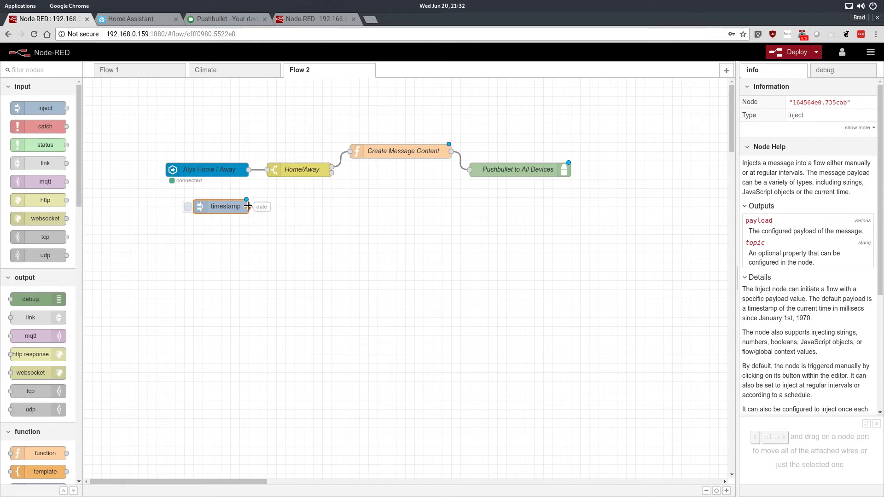
left_click_drag(235, 212, 301, 222)
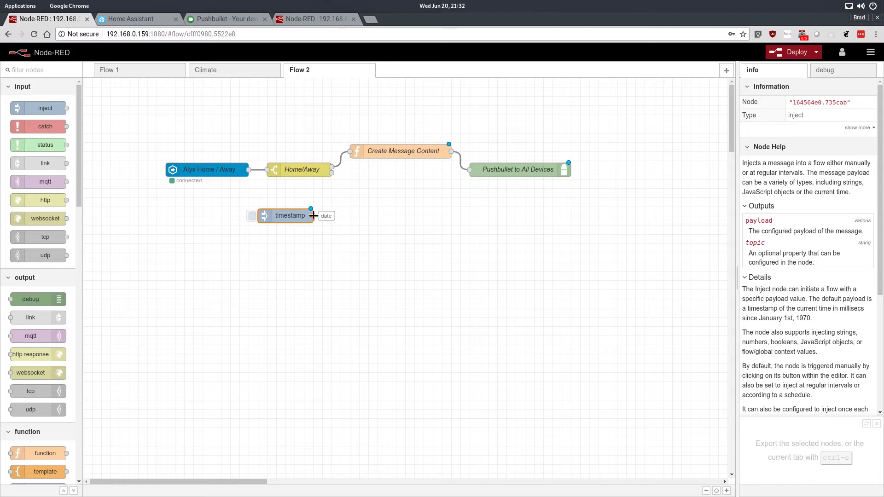
left_click_drag(313, 216, 347, 153)
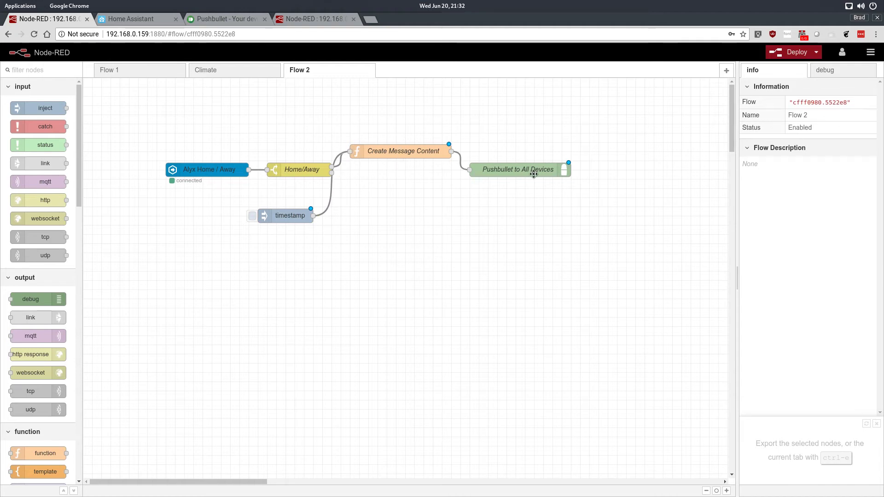
- Deploy the flow and trigger the timestamp inject node to send a test notification
left_click(786, 55)
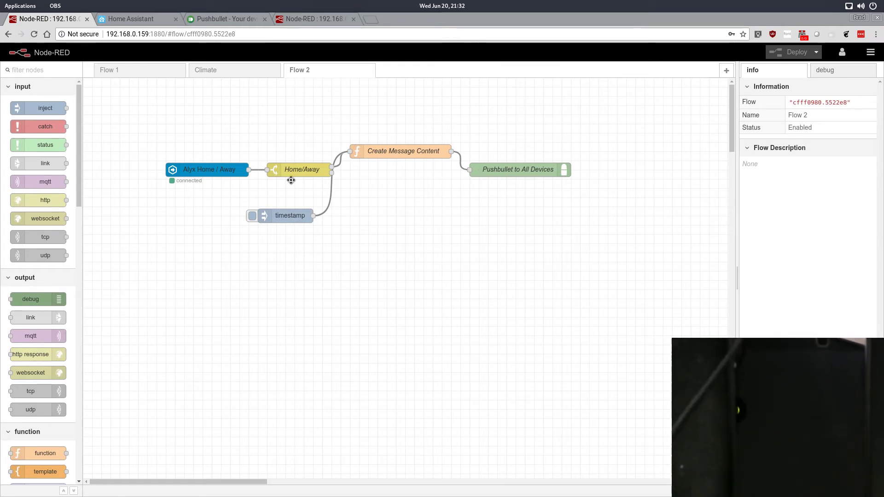
left_click(252, 217)
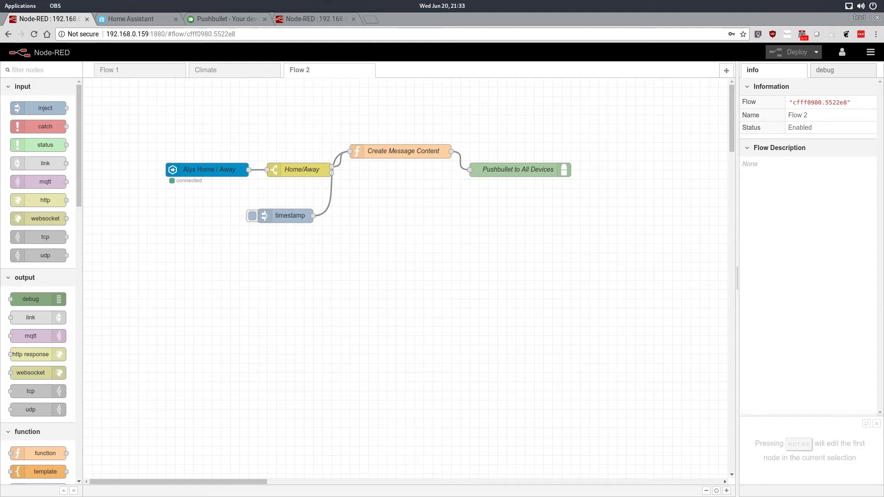
- Add a pushbullet in node below the existing flow, name it Pushbullet Input, leave its device filter unselected and apply the changes
left_click_drag(79, 148, 101, 359)
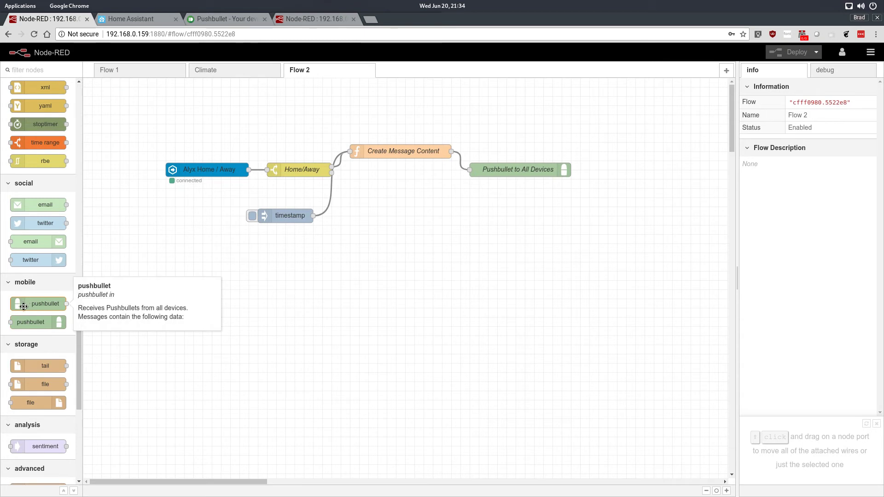
left_click_drag(24, 304, 172, 317)
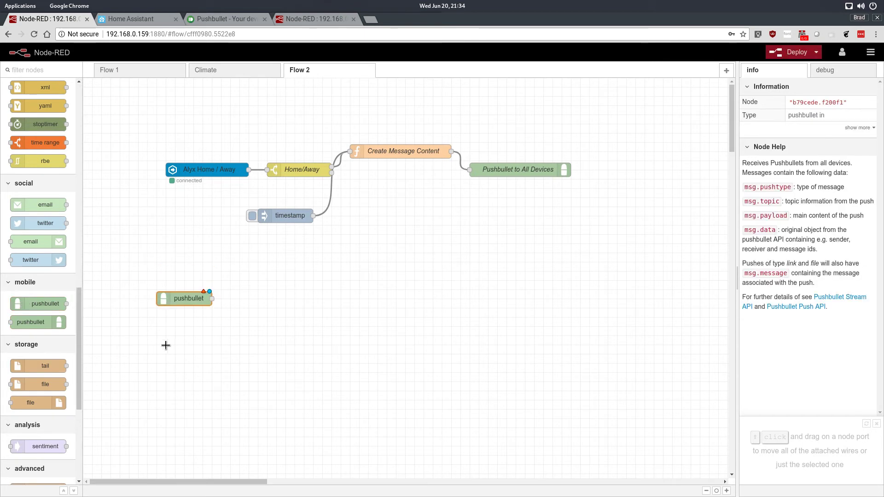
double_click(187, 298)
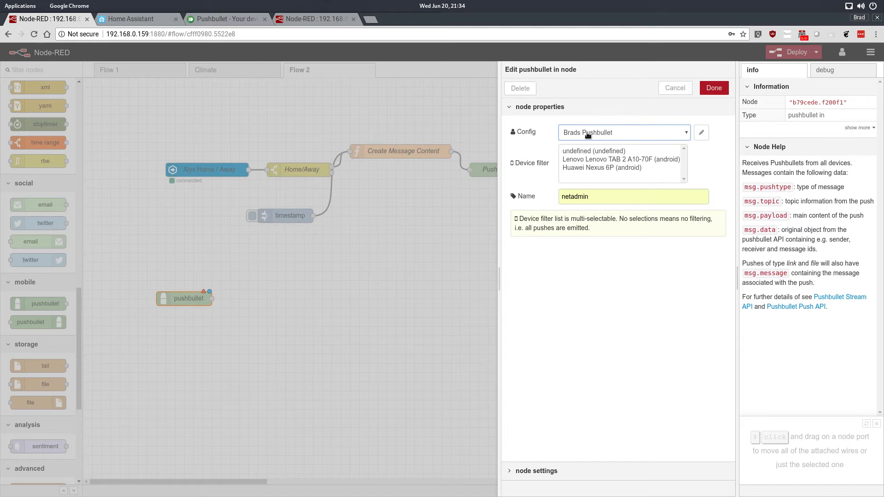
double_click(604, 195)
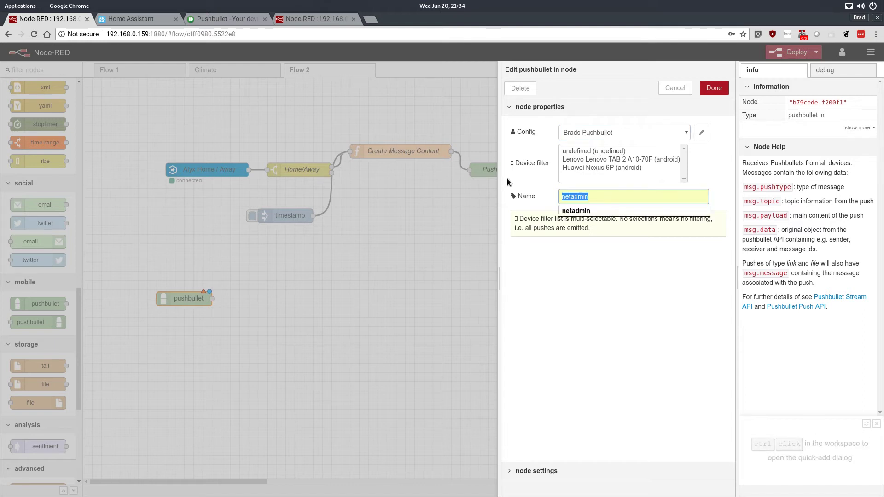
key("BackSpace")
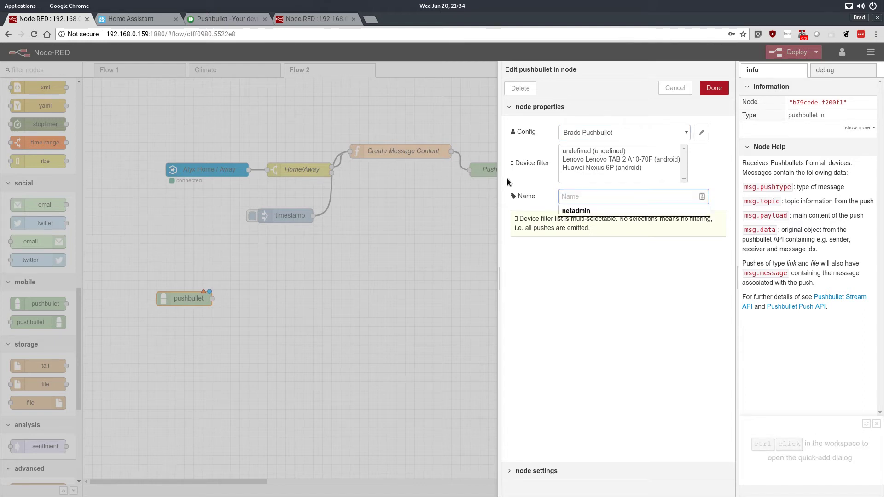
type("Push")
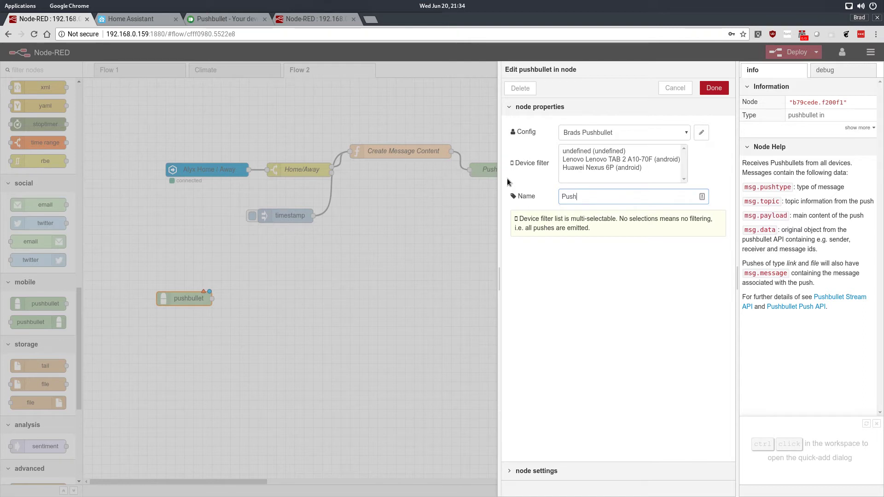
type("bullet Input")
left_click(629, 285)
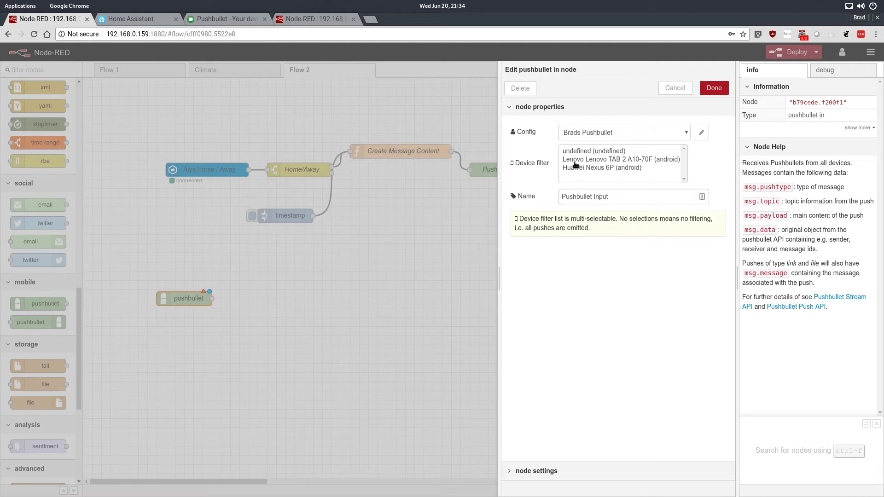
left_click(712, 89)
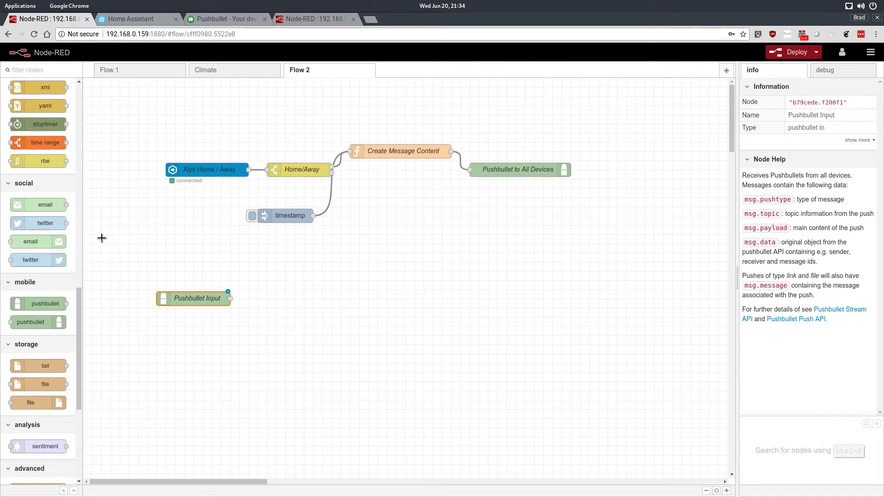
- Add a debug node beside Pushbullet Input and filter the debug messages to the current flow
left_click_drag(77, 325, 285, 305)
left_click(825, 70)
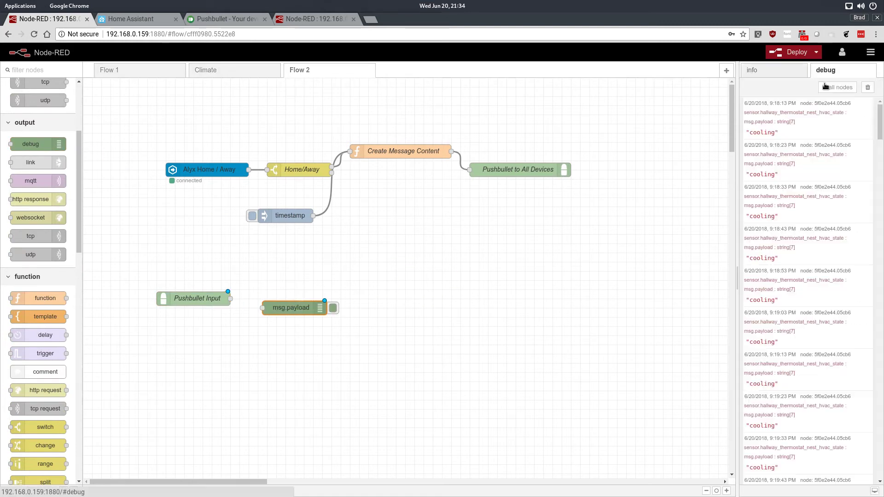
left_click(837, 87)
left_click(848, 108)
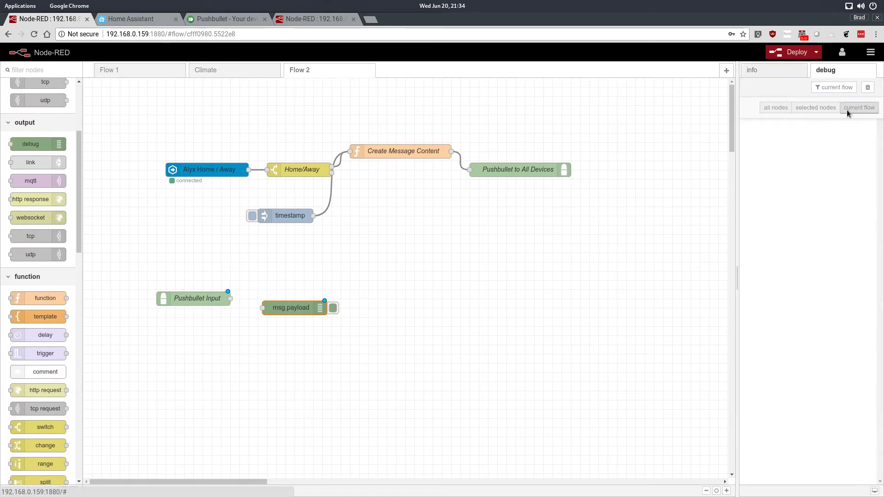
- Align the msg.payload debug node with Pushbullet Input, wire the two together and deploy the flow
mouse_move(305, 307)
left_mouse_down()
mouse_move(310, 289)
mouse_move(301, 298)
left_mouse_up()
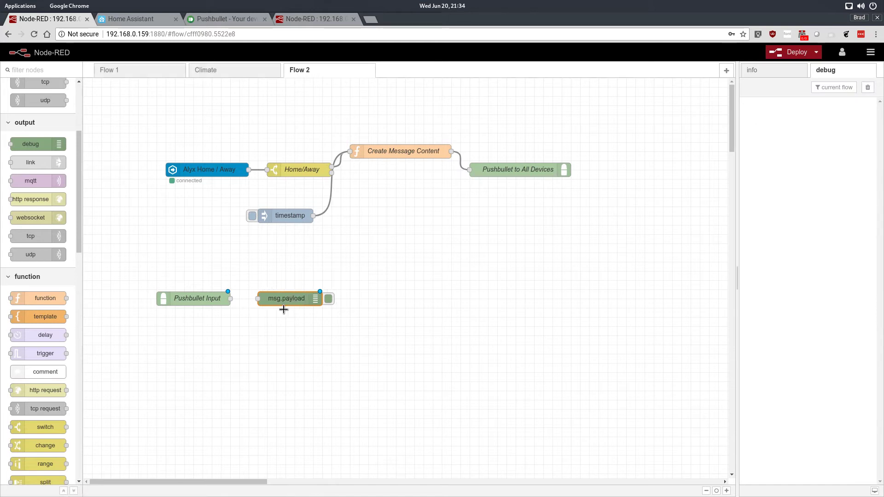
left_click_drag(230, 298, 258, 302)
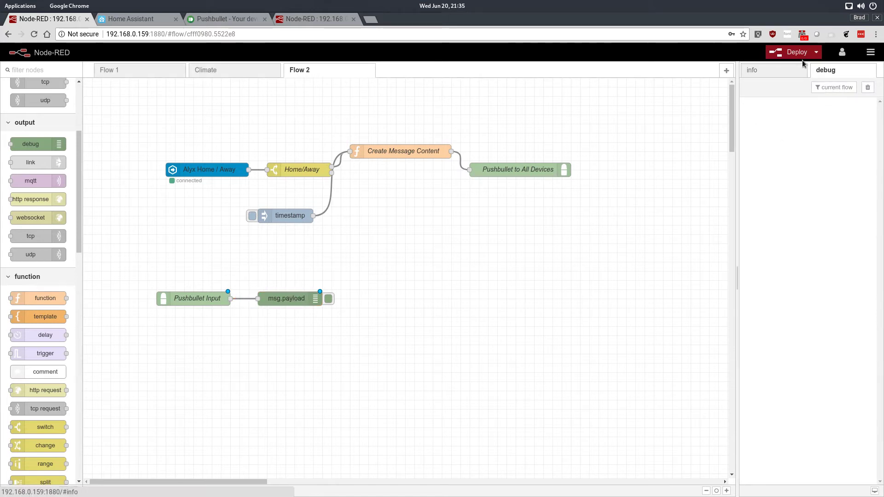
left_click(774, 56)
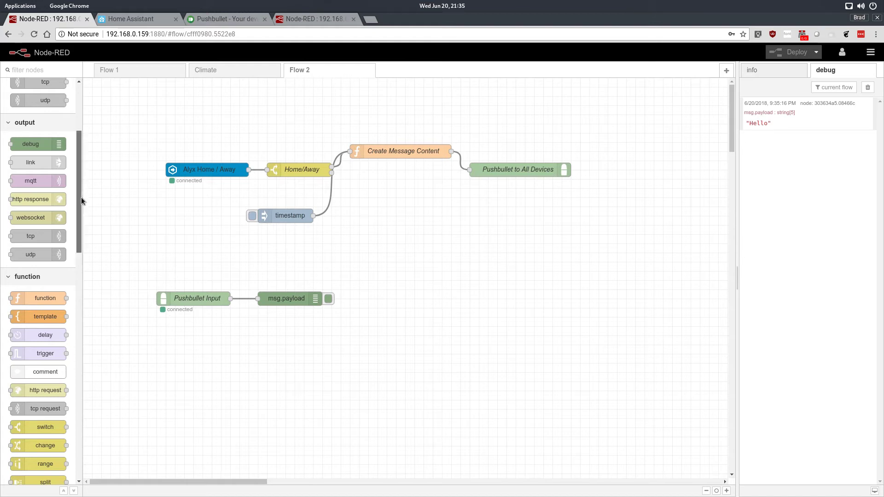
- Move Pushbullet Input closer to the upper flow and place its msg.payload debug node well below it
left_click_drag(81, 197, 93, 122)
left_click_drag(196, 289, 150, 242)
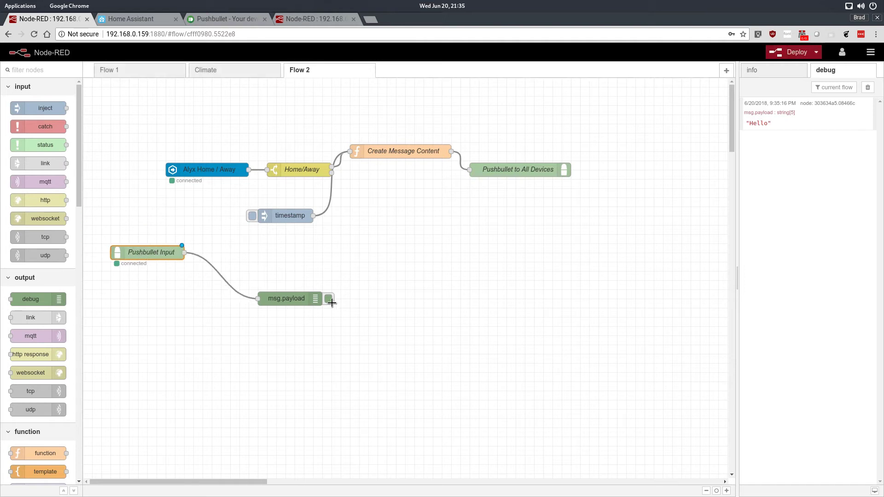
left_click_drag(287, 287, 255, 253)
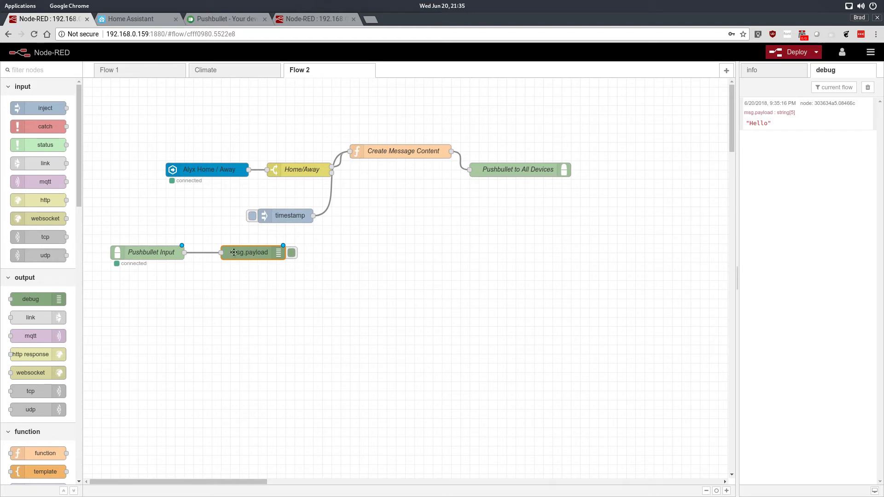
left_click_drag(254, 253, 135, 390)
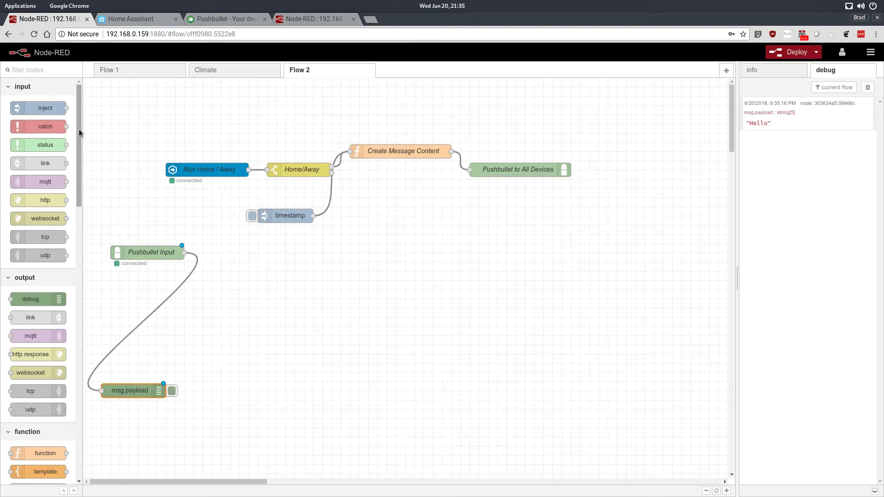
- Add a switch node to the right of Pushbullet Input, level with it
scroll(65, 234, "down", 8)
scroll(71, 206, "up", 2)
left_click_drag(18, 331, 234, 258)
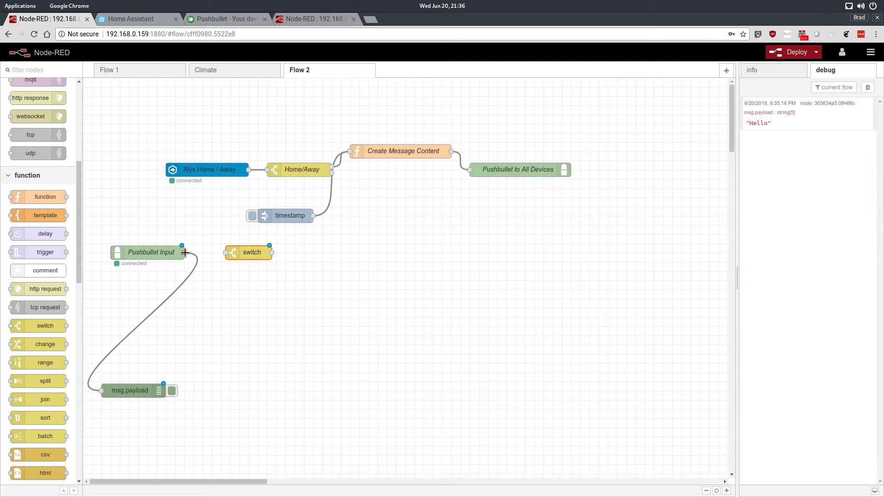
- Wire Pushbullet Input to the switch node and name the switch Text Parsing Switch Node
left_click_drag(184, 253, 229, 253)
double_click(240, 256)
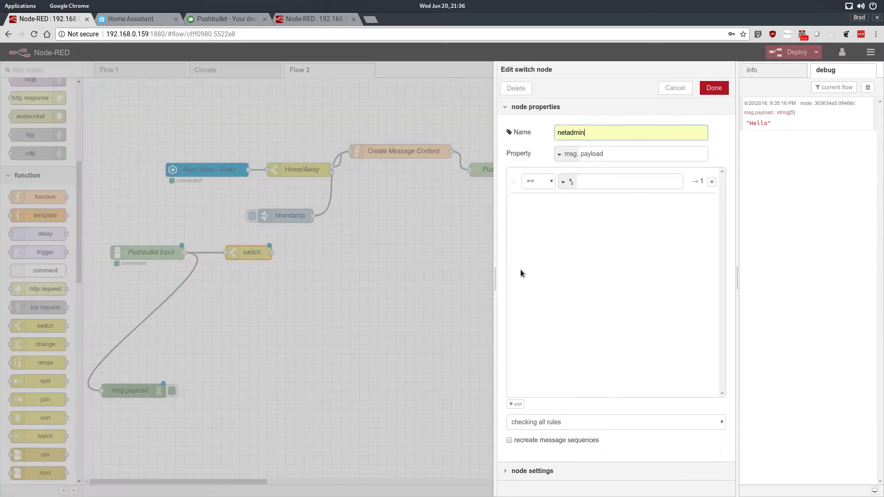
left_click_drag(603, 133, 510, 133)
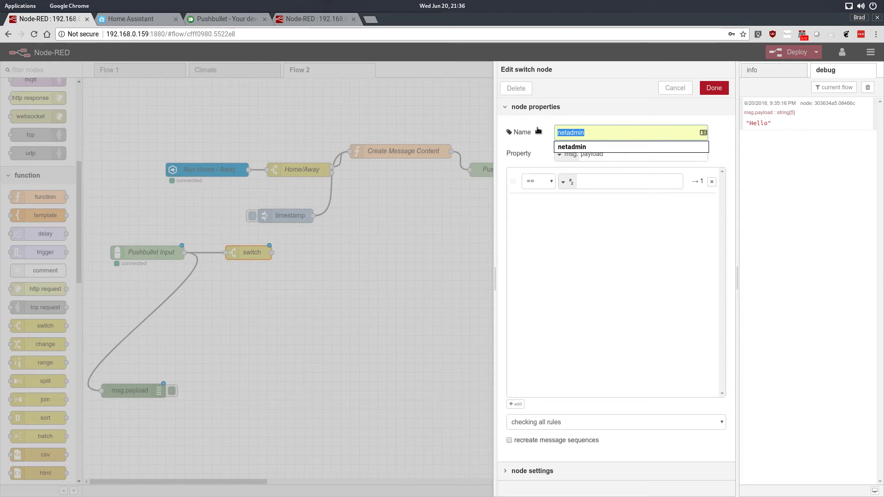
type("T")
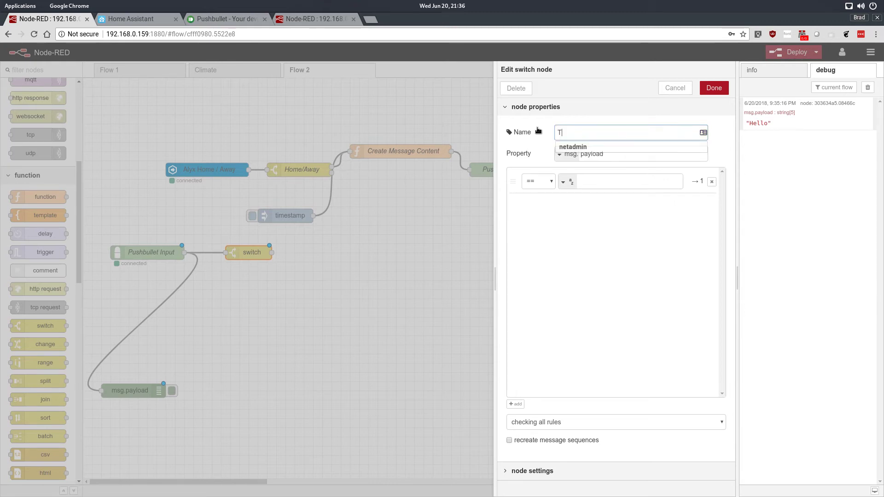
type("ext Pas")
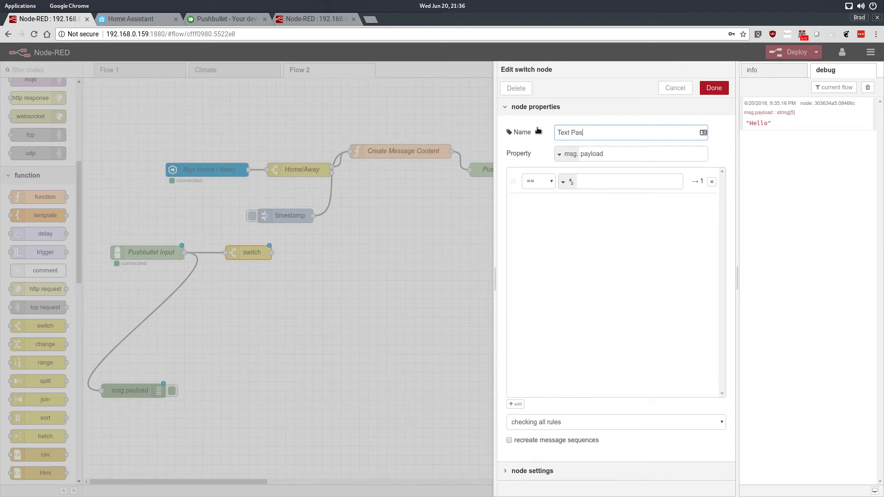
key("BackSpace")
type("rsing Switch Node")
- Set the switch node's first rule to match the payload equal to the string turn_on_office and save it
left_click(588, 181)
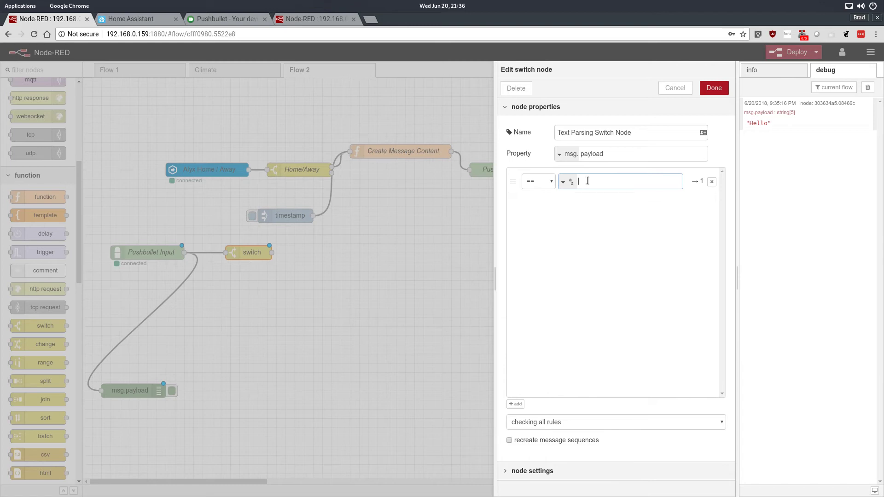
type("Tu")
key("BackSpace")
type("tu")
type("urn")
type("_on")
type("_office")
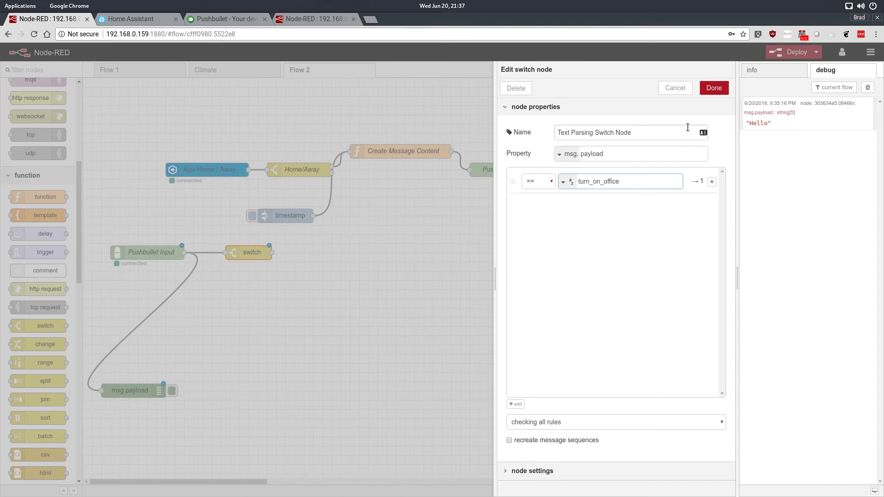
left_click(714, 89)
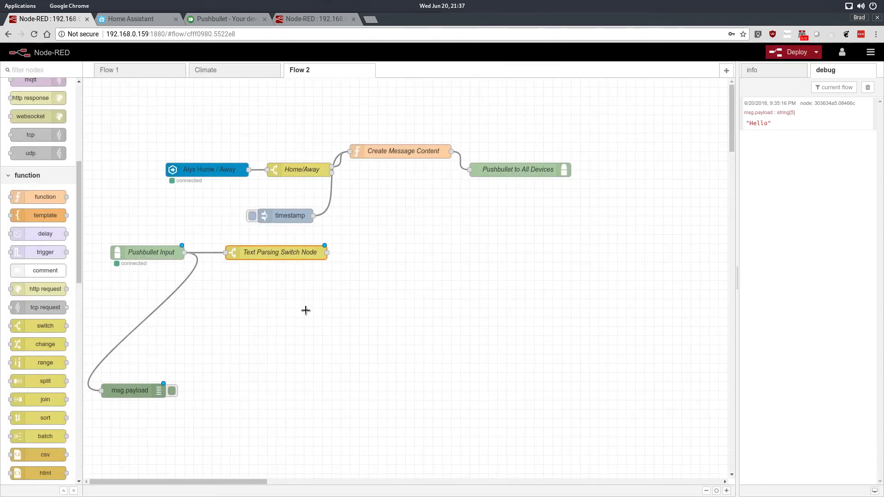
double_click(294, 255)
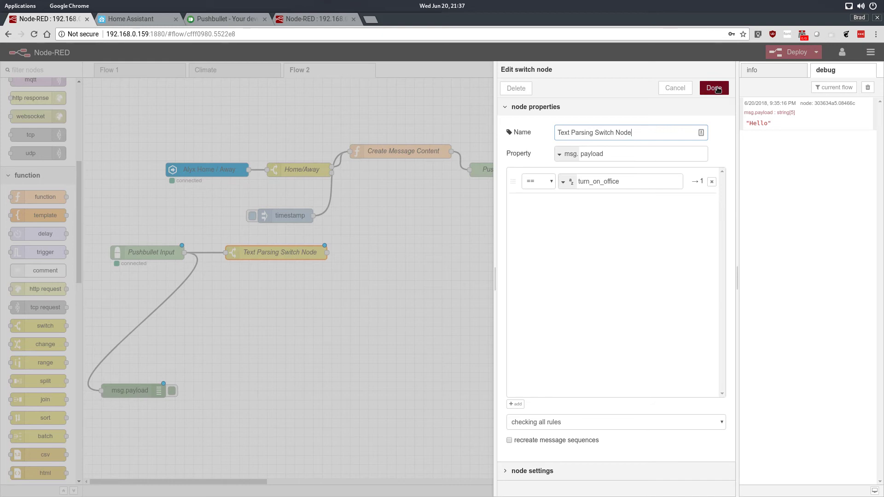
left_click(513, 404)
left_click(514, 405)
left_click(514, 404)
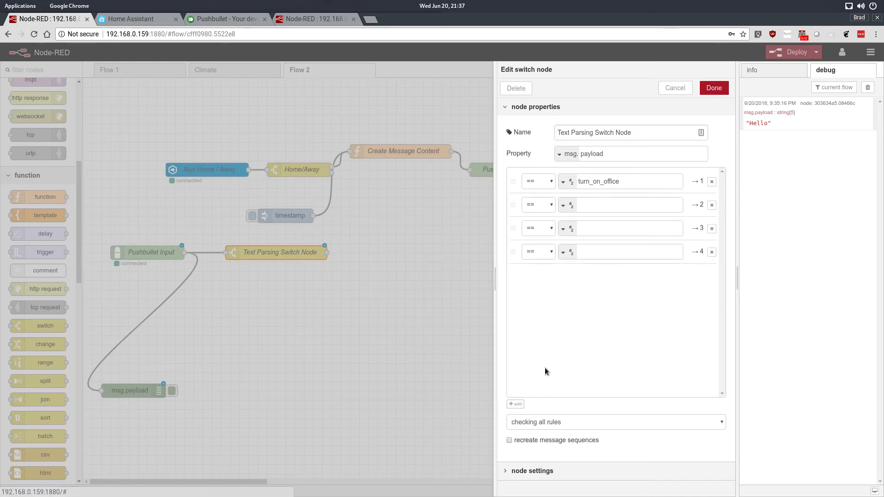
left_click(712, 252)
left_click(712, 229)
left_click(711, 205)
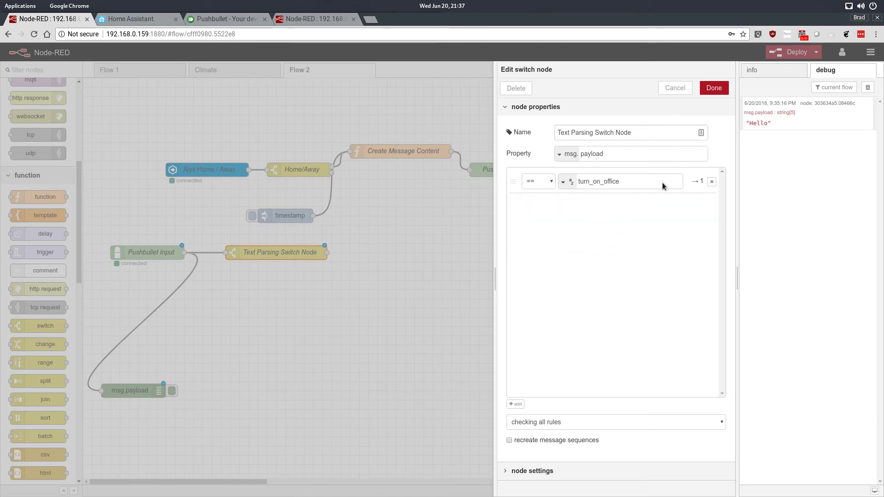
left_click(709, 90)
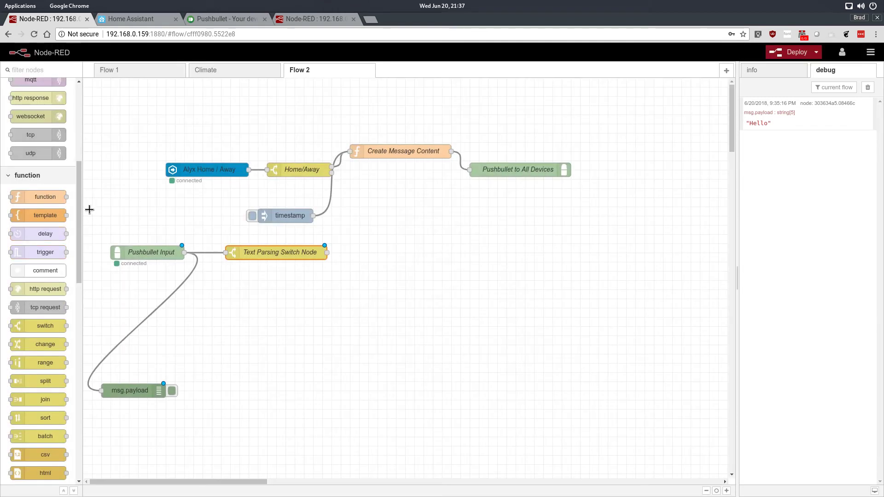
- Add a Home Assistant call service node to the right of Text Parsing Switch Node, slightly below its level
left_click_drag(79, 199, 63, 313)
scroll(66, 341, "down", 8)
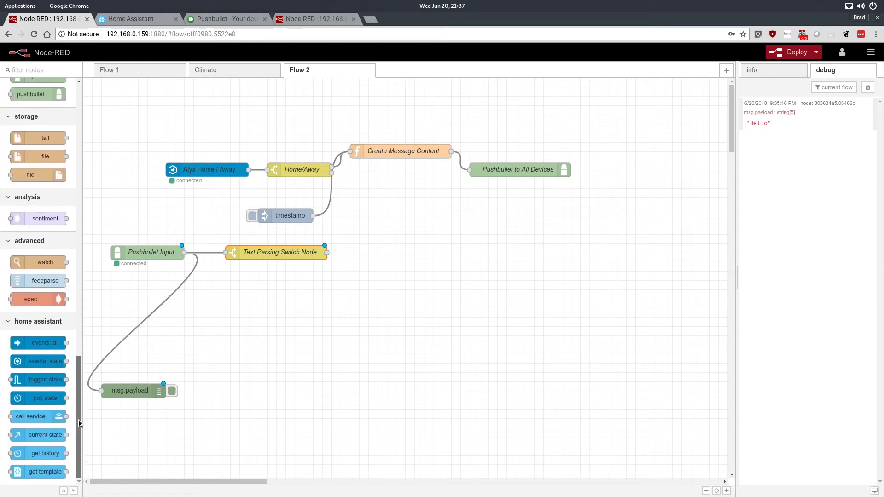
left_click_drag(30, 416, 488, 280)
- Set the call service node's domain to light and its service to turn_on
double_click(478, 282)
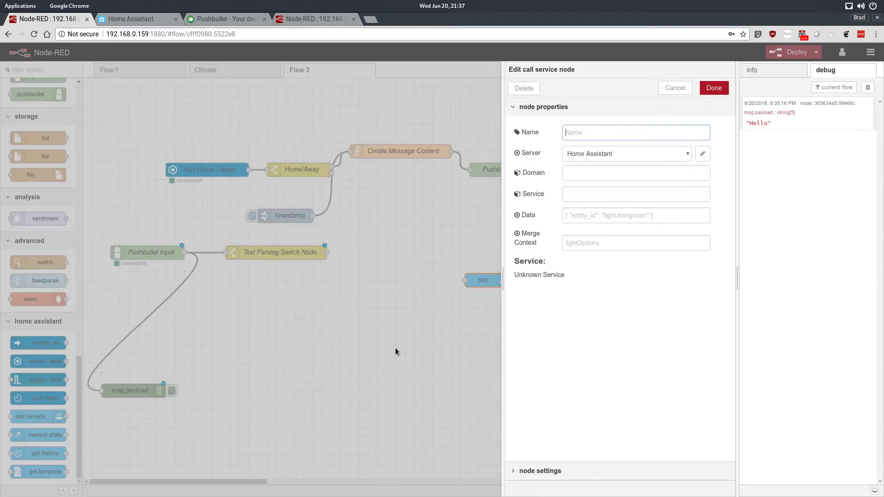
left_click(594, 177)
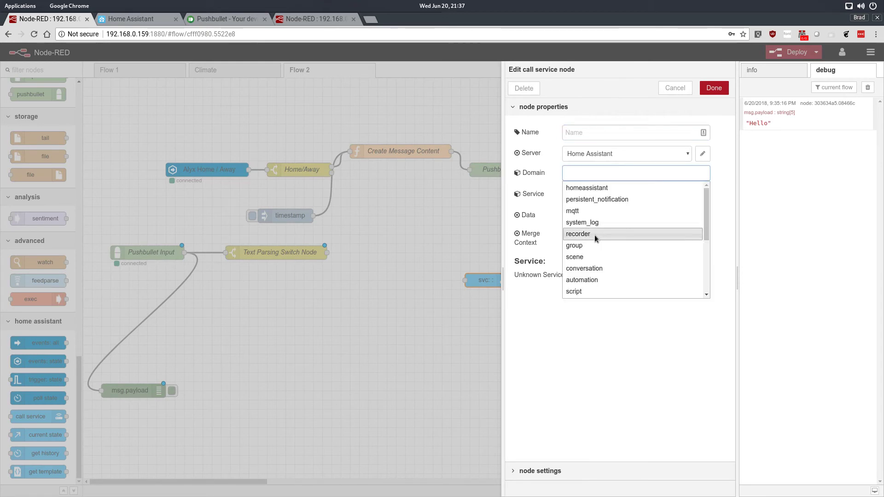
left_click_drag(706, 205, 703, 244)
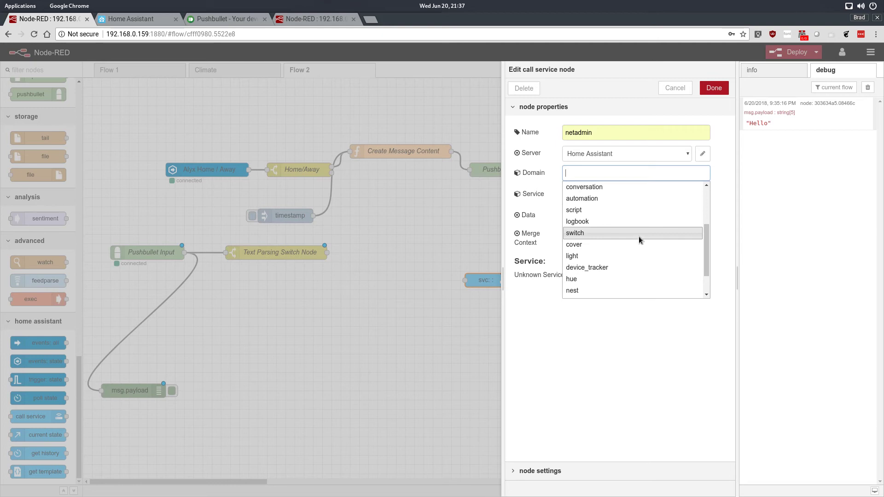
scroll(643, 252, "down", 1)
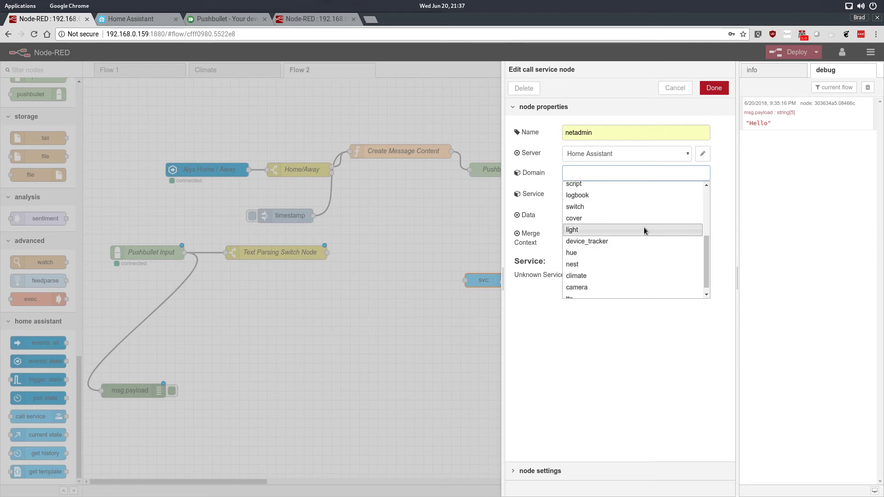
left_click(644, 227)
left_click(612, 200)
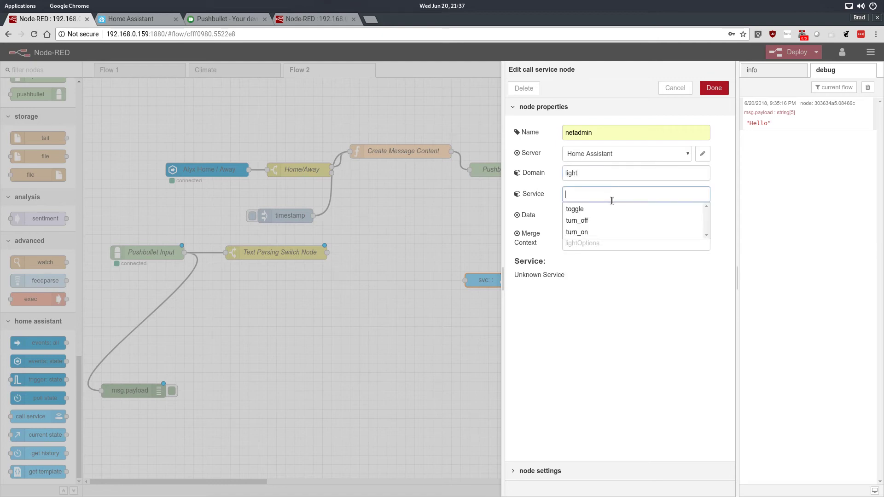
left_click(598, 232)
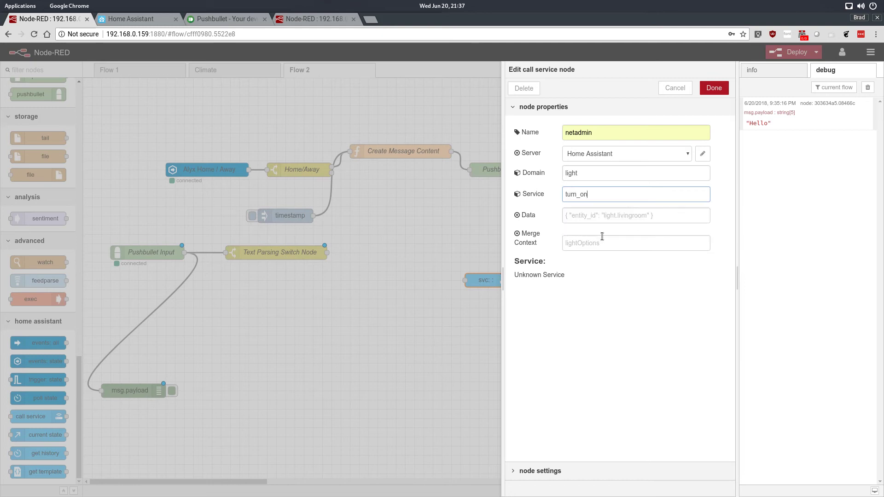
- Switch to Home Assistant, search the entity states for "office" and copy the entity ID light.office_light
left_click(618, 216)
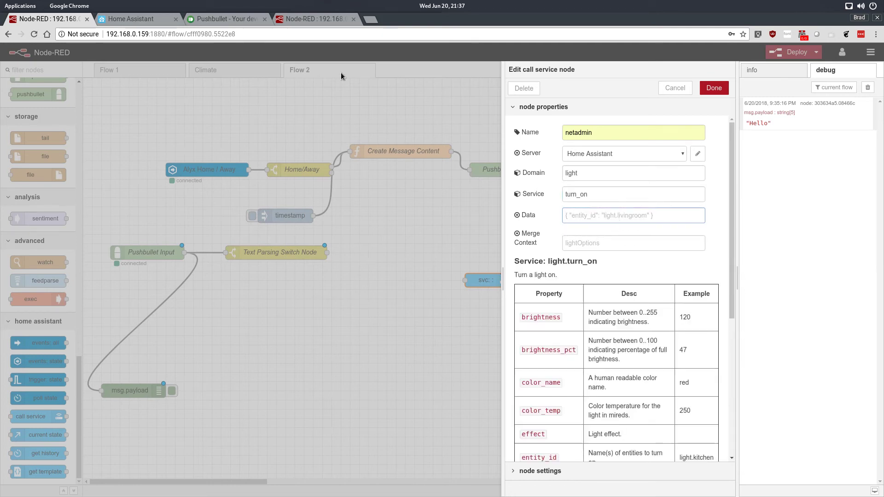
left_click(309, 20)
left_click(128, 18)
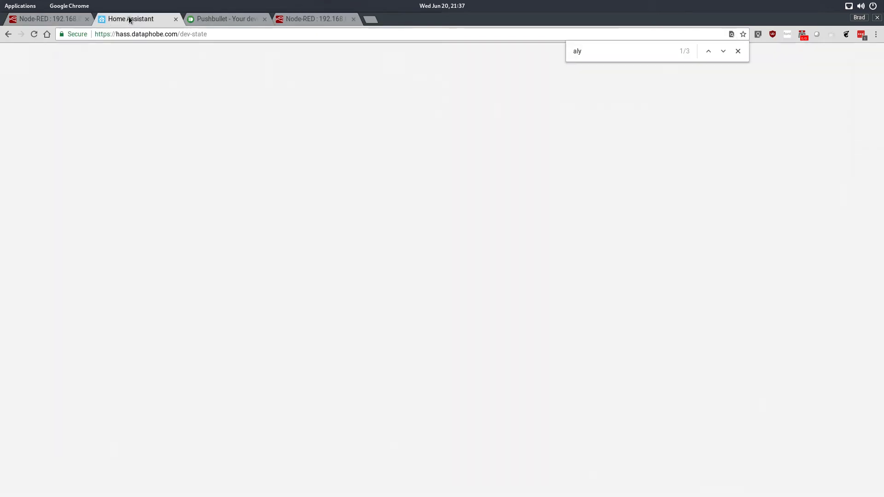
scroll(225, 368, "down", 4)
key("ctrl+f")
type("office")
scroll(203, 267, "down", 5)
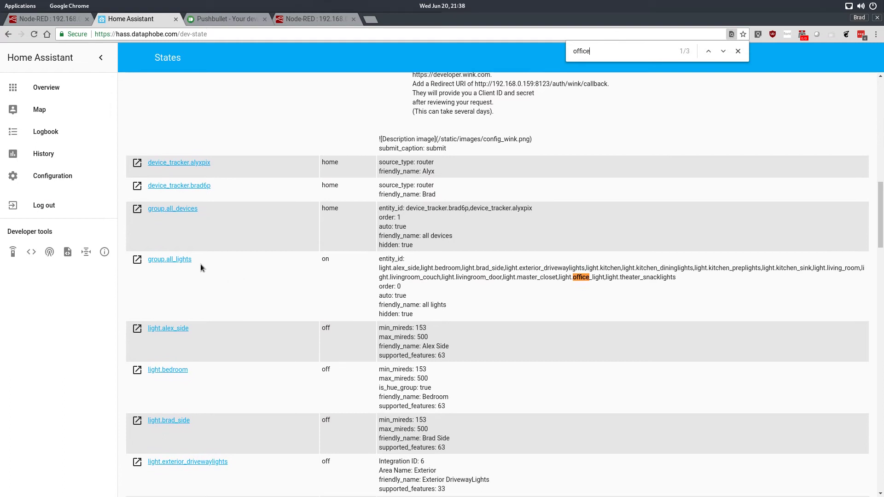
scroll(325, 317, "down", 5)
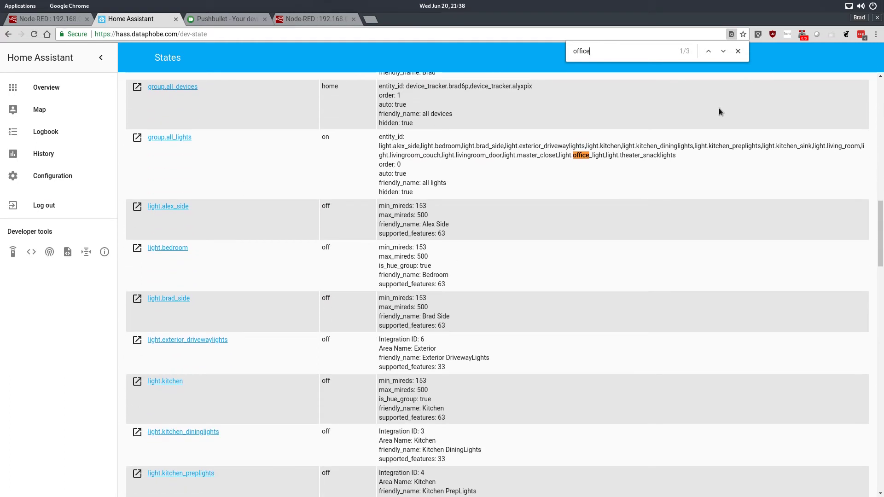
left_click(722, 52)
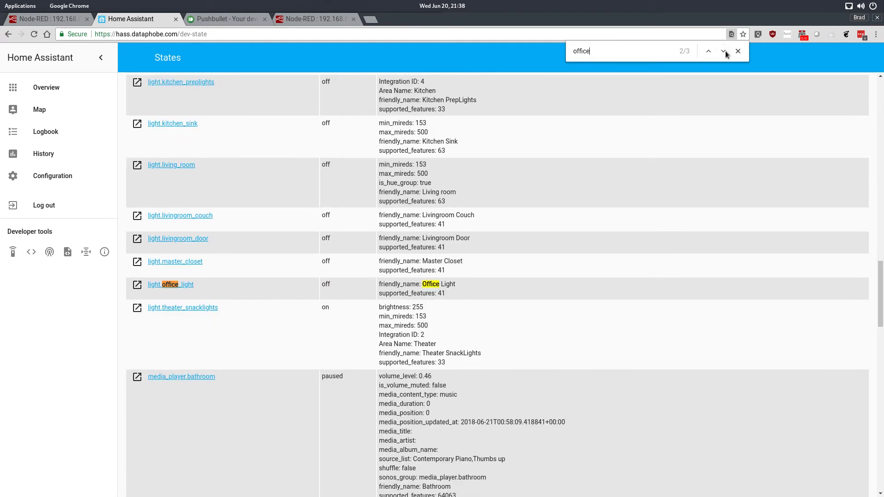
left_click_drag(175, 282, 145, 282)
right_click(163, 282)
left_click(204, 356)
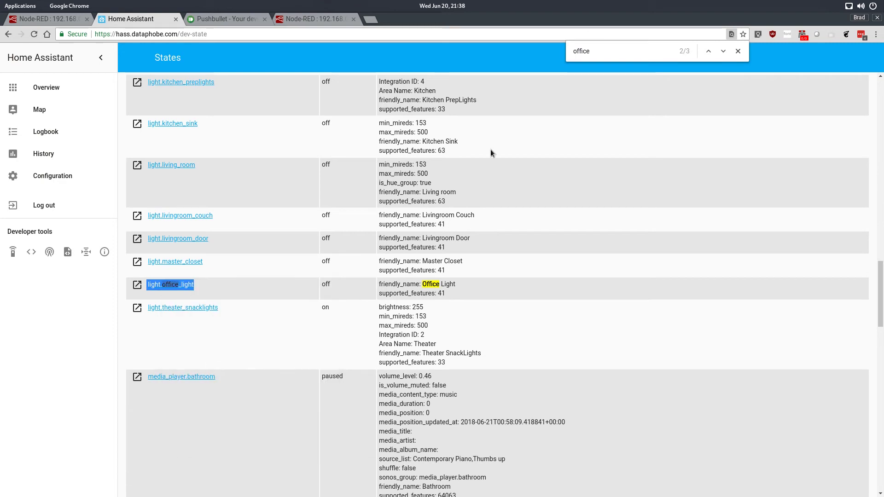
- Switch back to Node-RED and enter { "entity_id": "light.office_light" } as the call service node's data
left_click(332, 18)
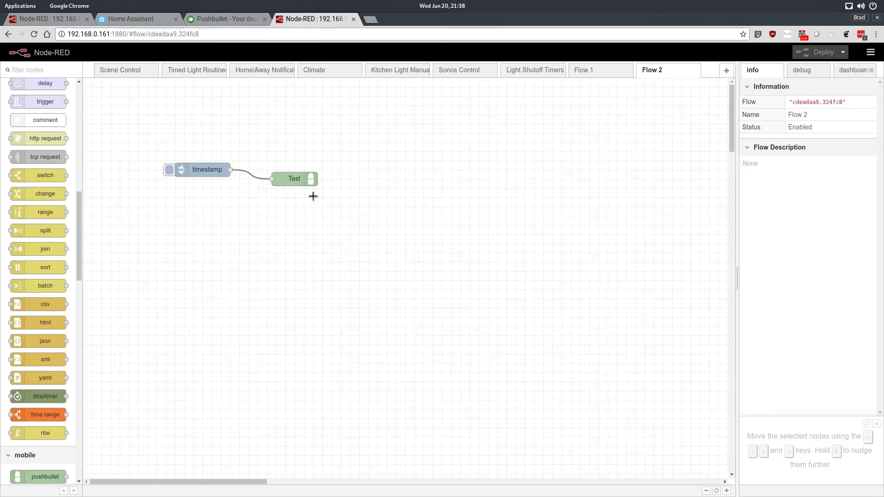
left_click(213, 21)
left_click(58, 20)
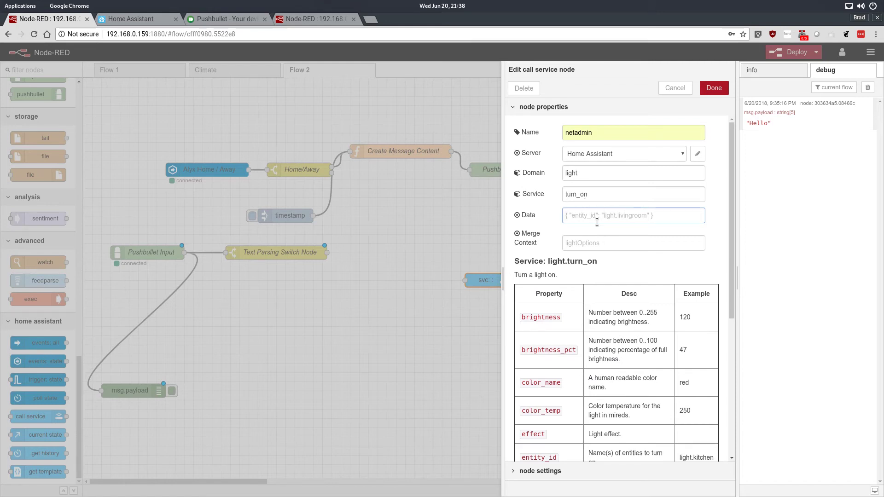
type("{ entit")
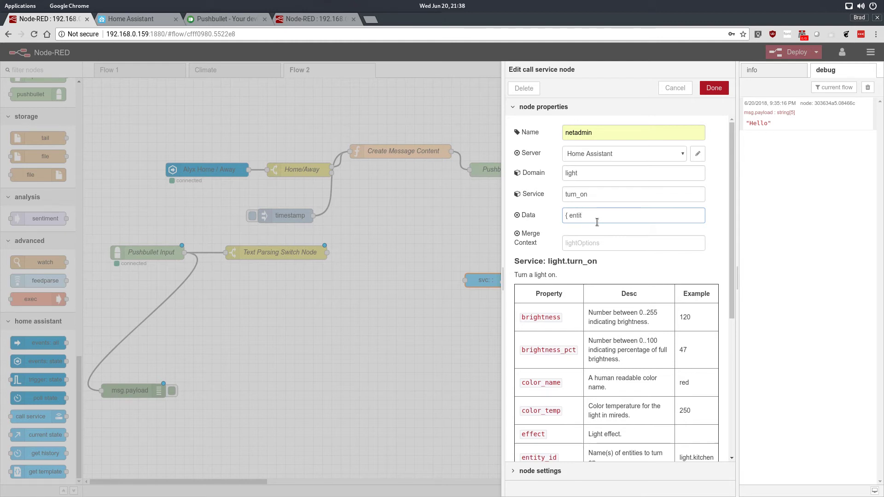
key("BackSpace")
key("BackSpace")
type("{ \"entit")
key("ctrl+v")
key("BackSpace")
key("Right")
key("Right")
type("}")
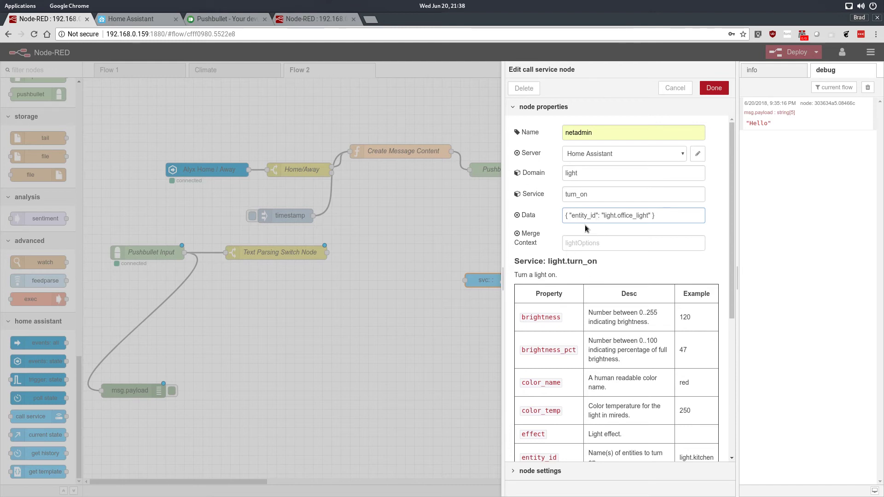
- Name the call service node Turn ON Light in Office and save its settings
scroll(562, 244, "down", 4)
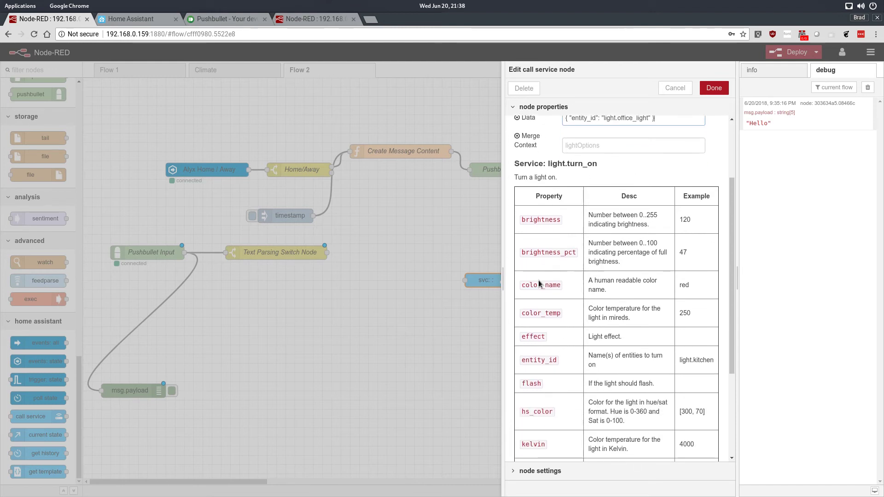
scroll(550, 251, "up", 4)
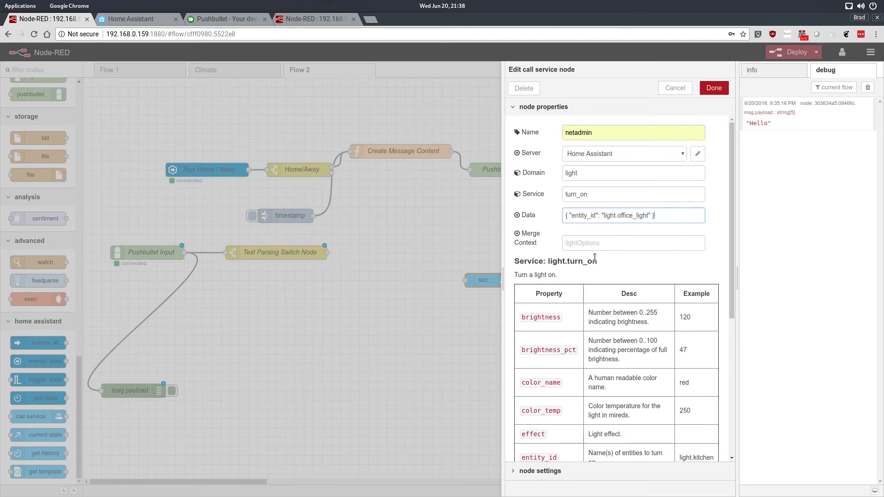
double_click(616, 134)
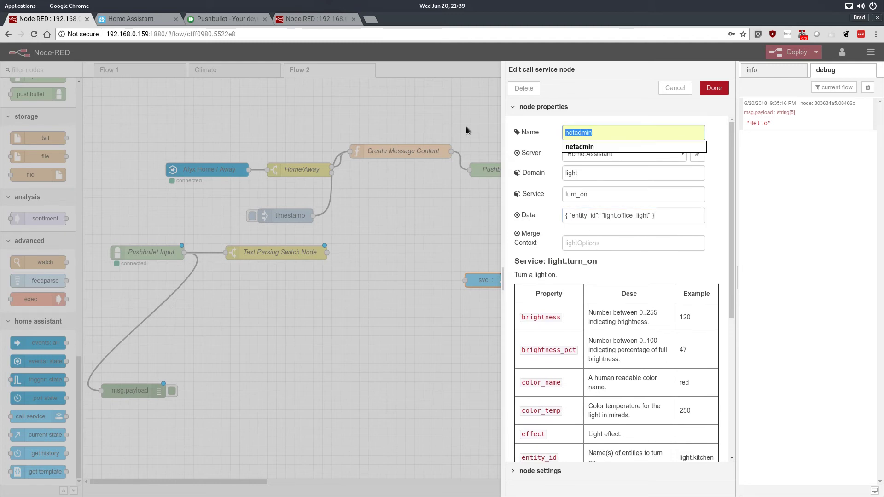
type("Turn on")
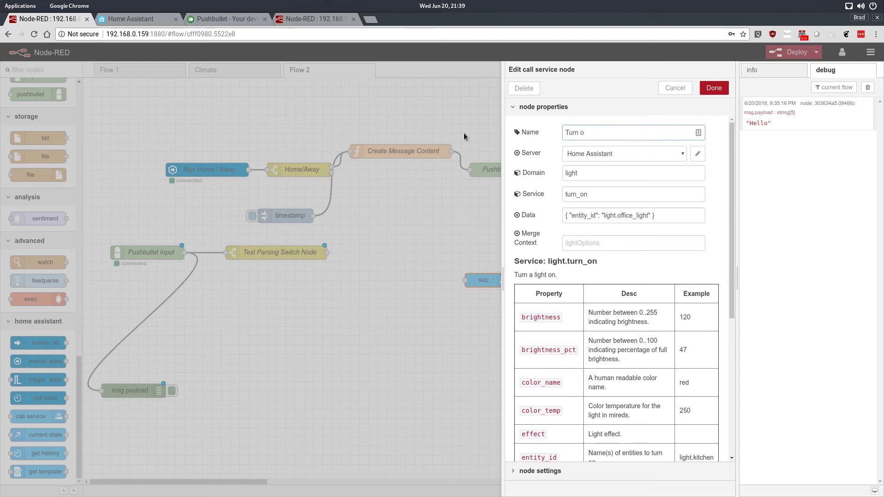
key("BackSpace")
type("ON Light in Office")
left_click(710, 88)
- Move Turn ON Light in Office level with Text Parsing Switch Node and wire the switch's output to it
left_click_drag(509, 282, 409, 262)
left_click_drag(326, 253, 359, 253)
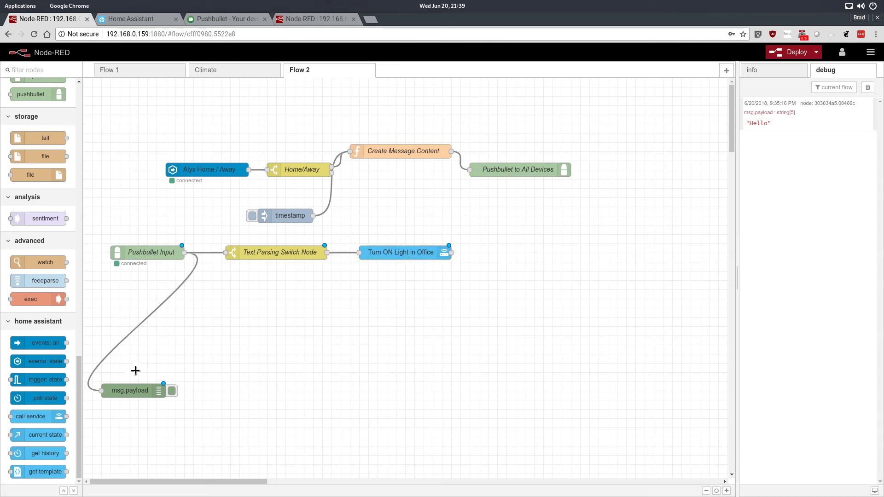
- Delete the msg.payload debug node and its wire from Pushbullet Input
left_click(157, 307)
key("Delete")
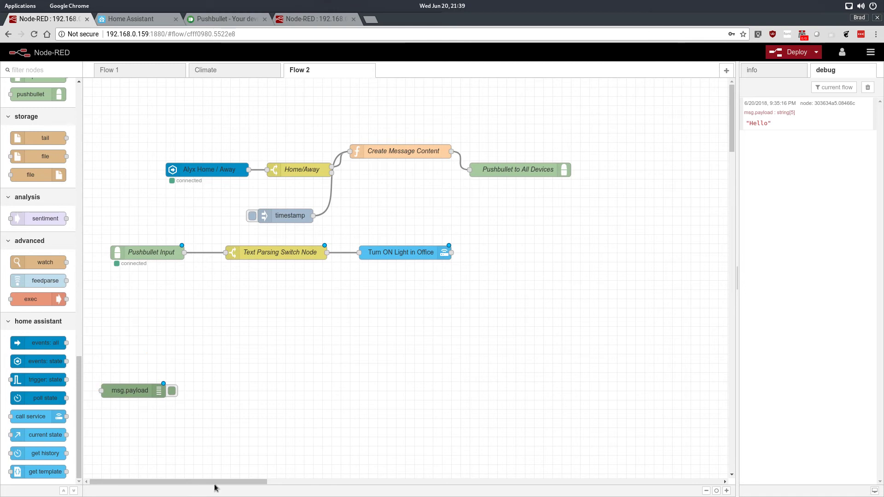
left_click(132, 388)
key("Delete")
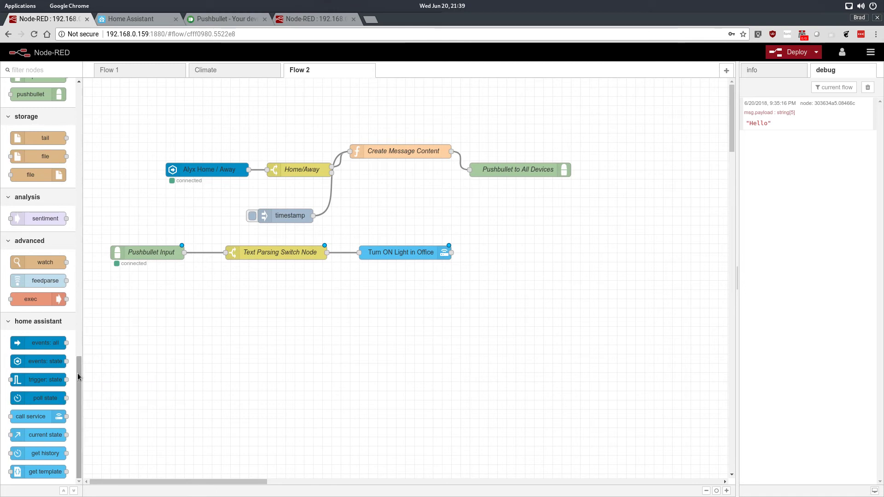
- Add a timestamp inject node wired to Turn ON Light in Office, and deploy the flow to trigger it
left_click_drag(78, 377, 358, 252)
scroll(45, 138, "up", 2)
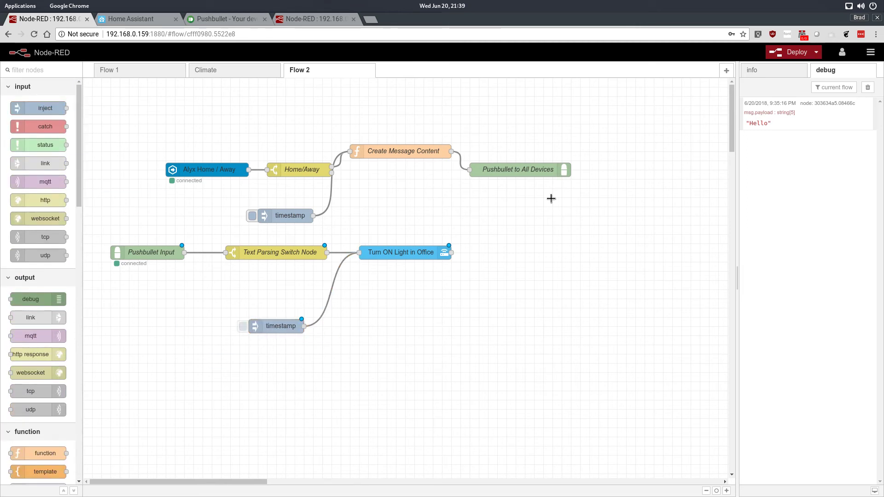
left_click(790, 52)
left_click(243, 328)
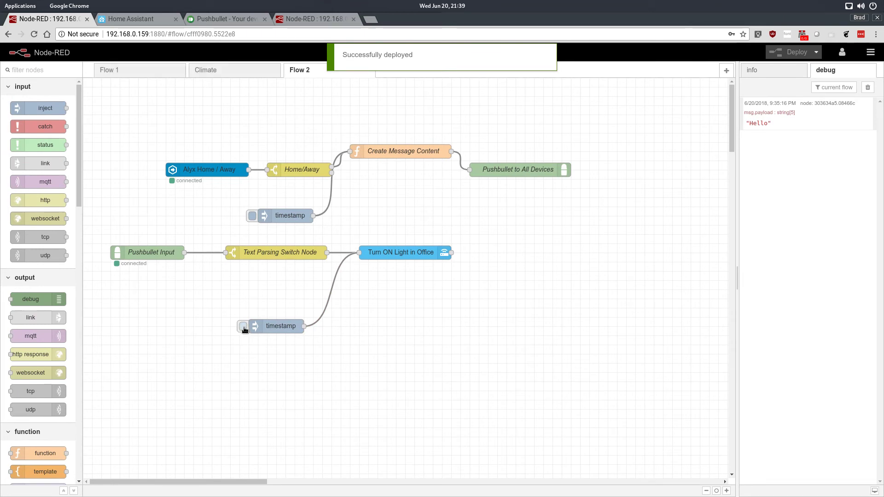
left_click(243, 327)
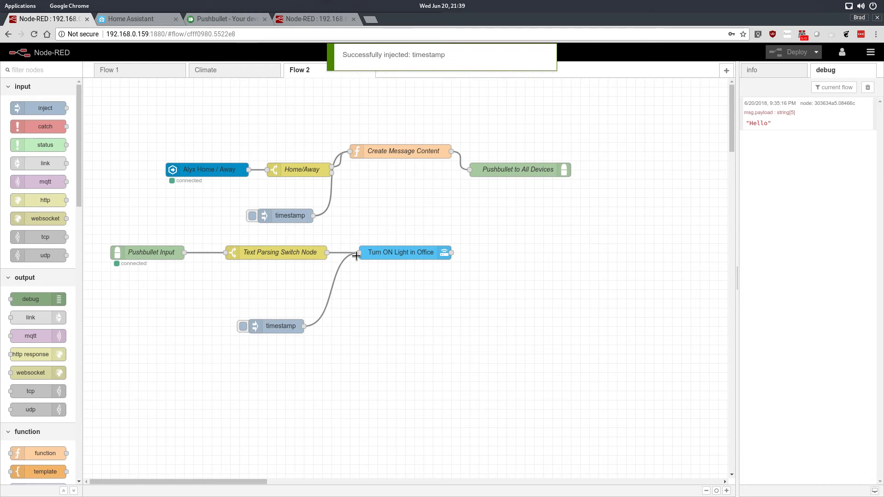
- Set the Turn ON Light in Office node's service to turn_off, and deploy the flow to trigger the timestamp again
double_click(390, 249)
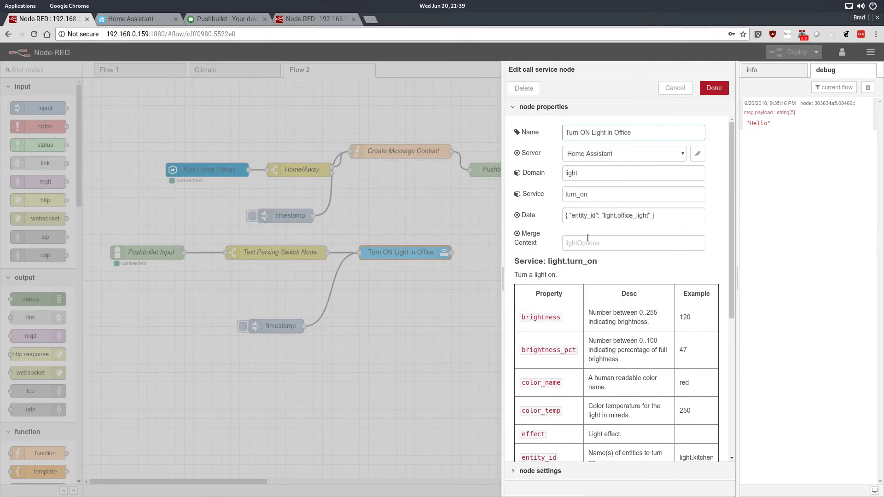
left_click(610, 193)
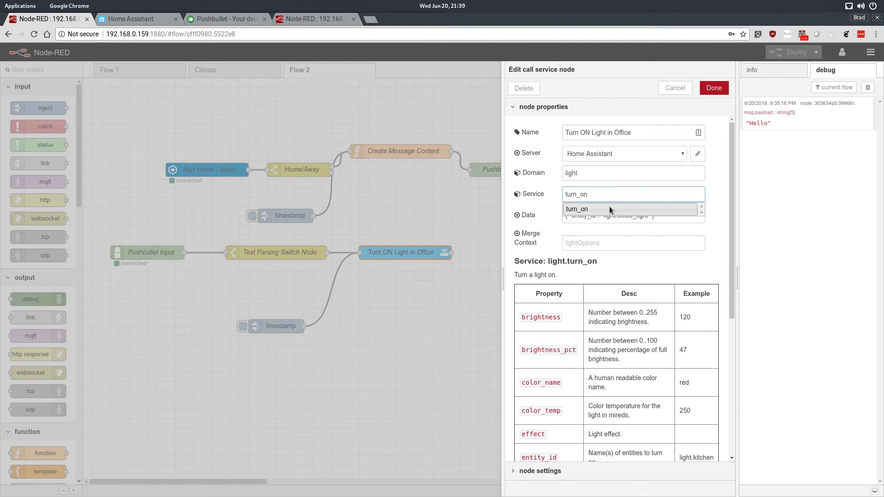
type("ff")
left_click(714, 88)
key("ctrl+d")
left_click(242, 326)
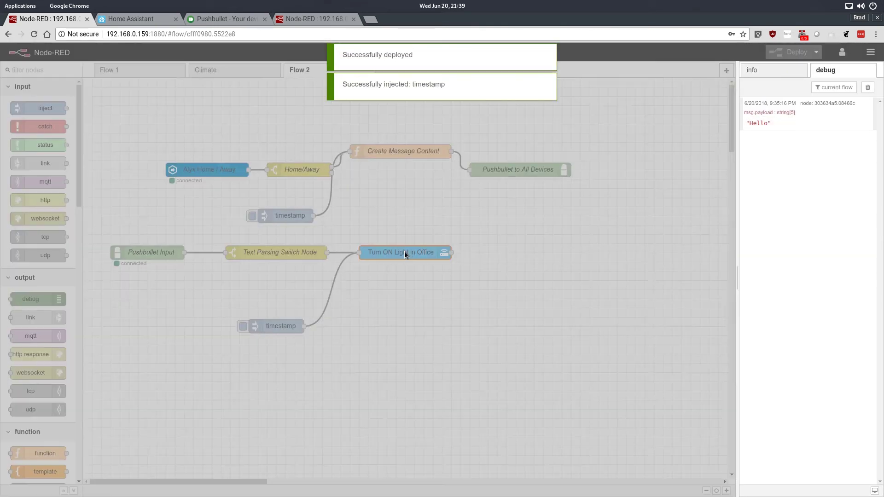
- Set the Turn ON Light in Office node's service back to turn_on and save the node
double_click(404, 251)
left_click(708, 193)
key("BackSpace")
key("BackSpace")
type("on")
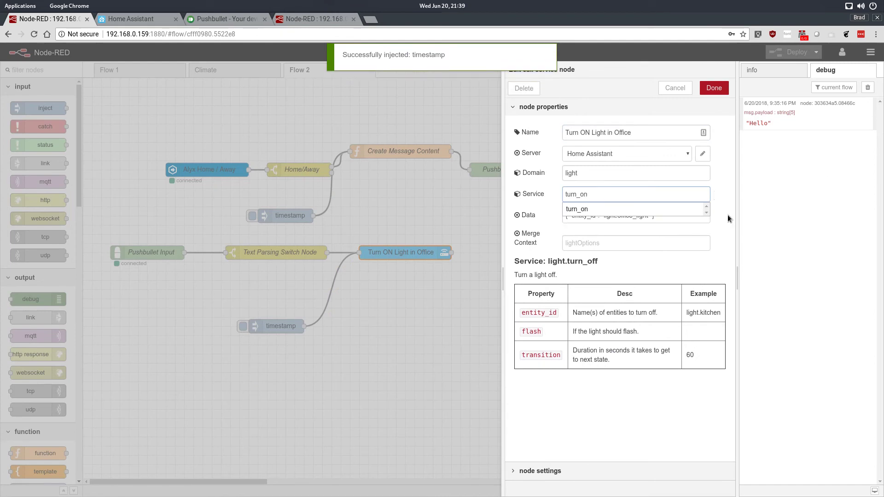
left_click(712, 87)
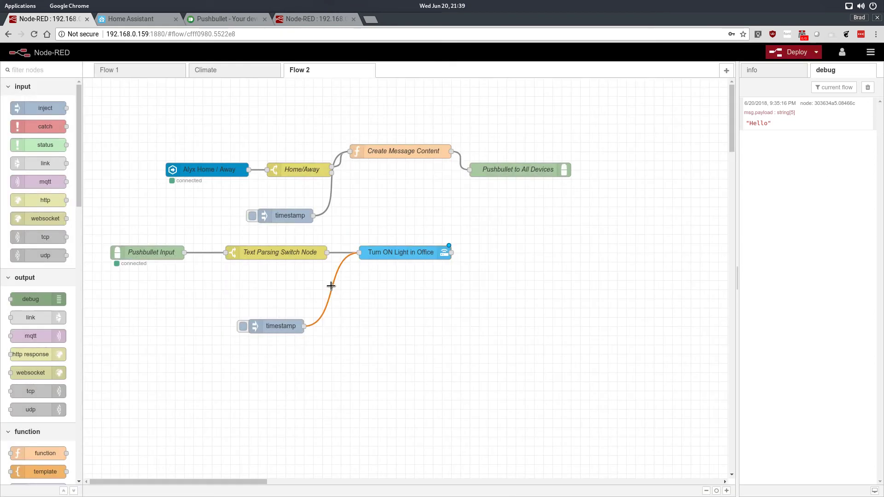
- Delete the timestamp inject node and its wire to Turn ON Light in Office
key("Delete")
left_click(261, 326)
key("Delete")
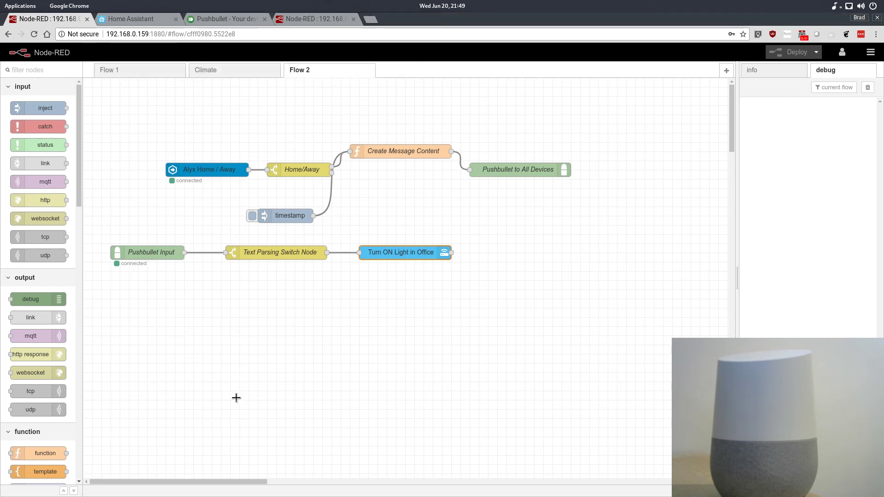
- Open IFTTT in a new browser tab and start a new applet from My Applets
key("super")
left_click(290, 362)
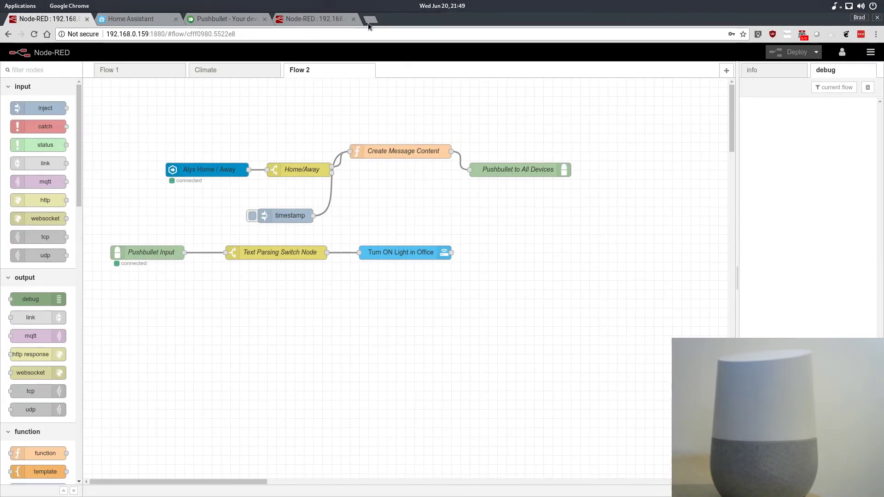
left_click(377, 19)
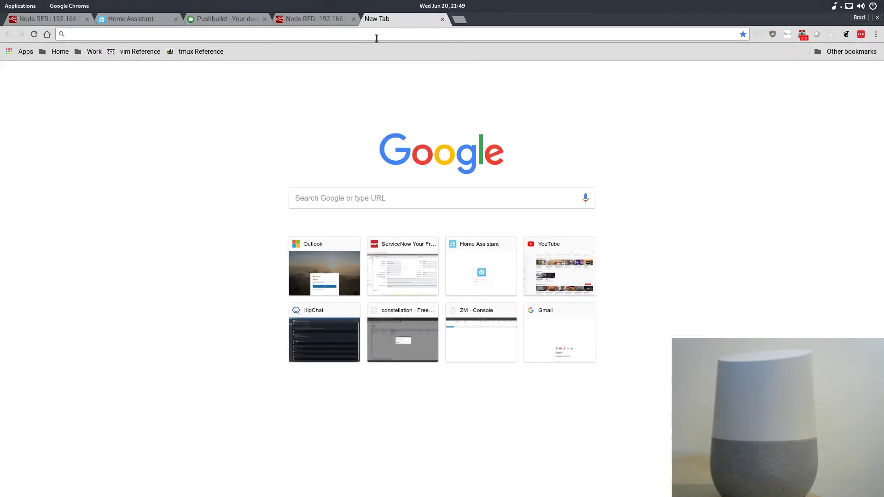
type("if")
key("Return")
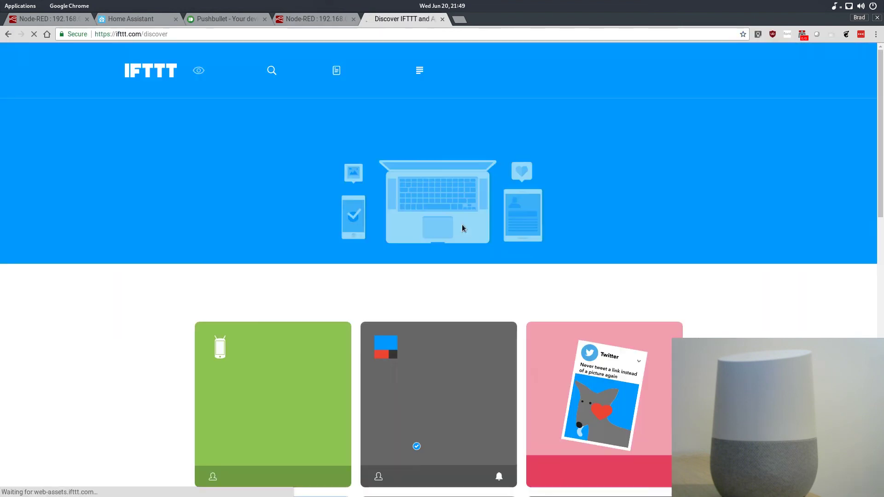
left_click(350, 70)
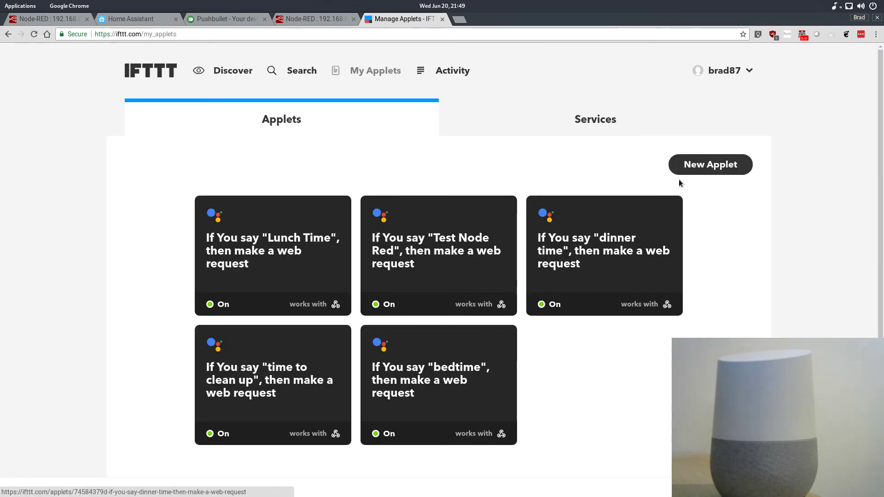
left_click(704, 166)
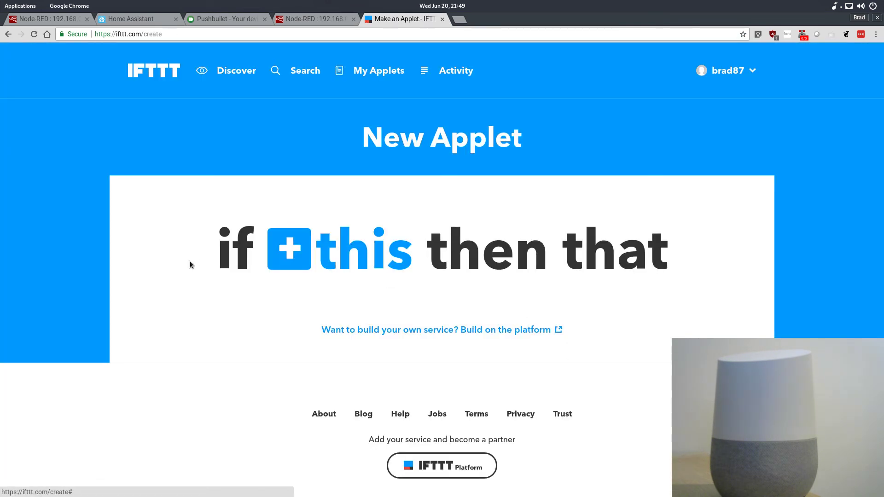
- Choose Google Assistant as the applet's trigger service with the Say a simple phrase trigger
left_click(346, 251)
scroll(559, 247, "down", 4)
scroll(581, 239, "down", 13)
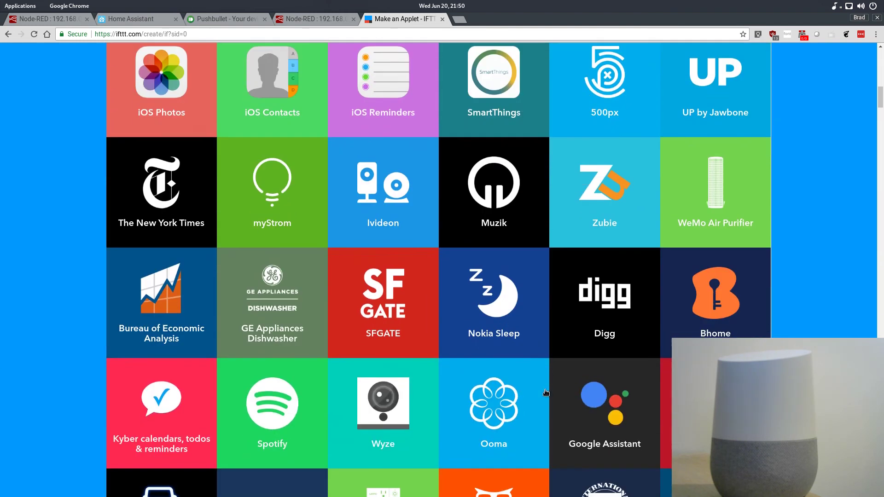
scroll(545, 393, "down", 2)
left_click(559, 295)
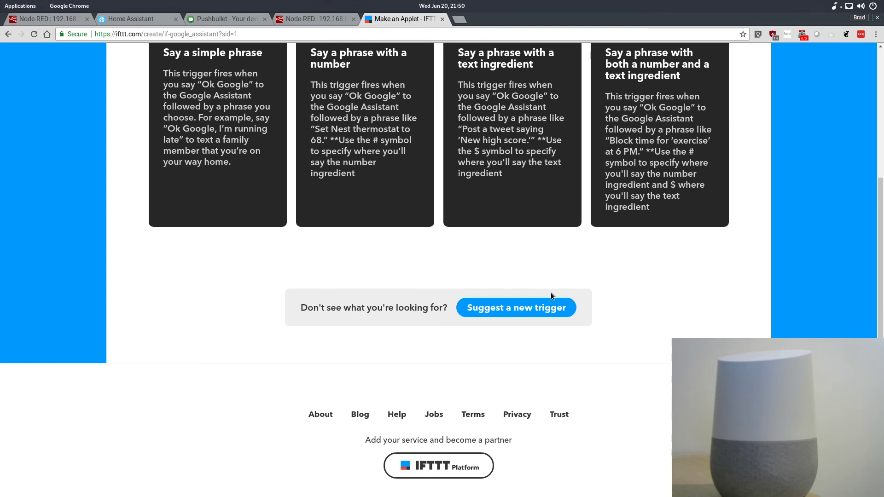
scroll(551, 297, "up", 2)
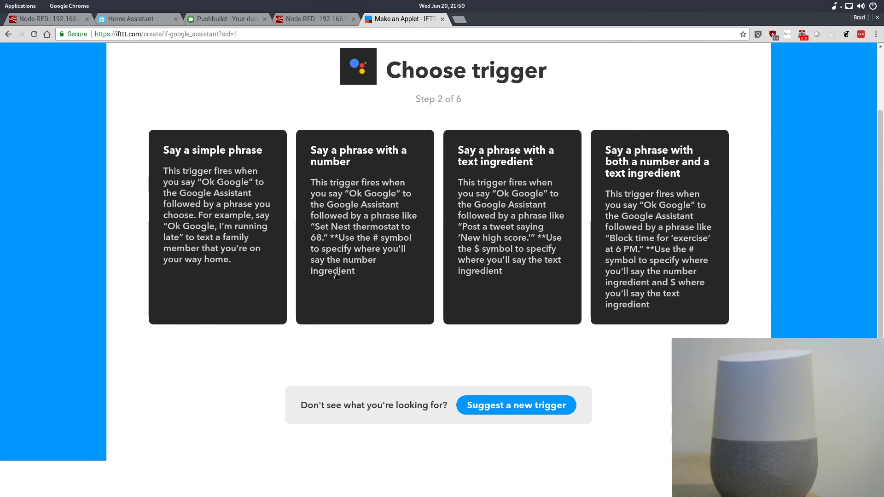
left_click(215, 197)
- Enter No more dynamic DNS as the phrase to say for the trigger
left_click(424, 271)
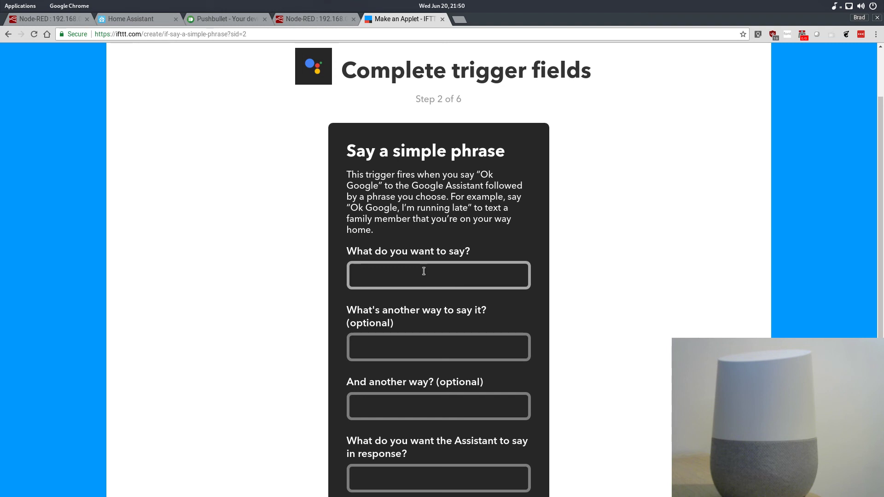
type("No more dynamic DNS")
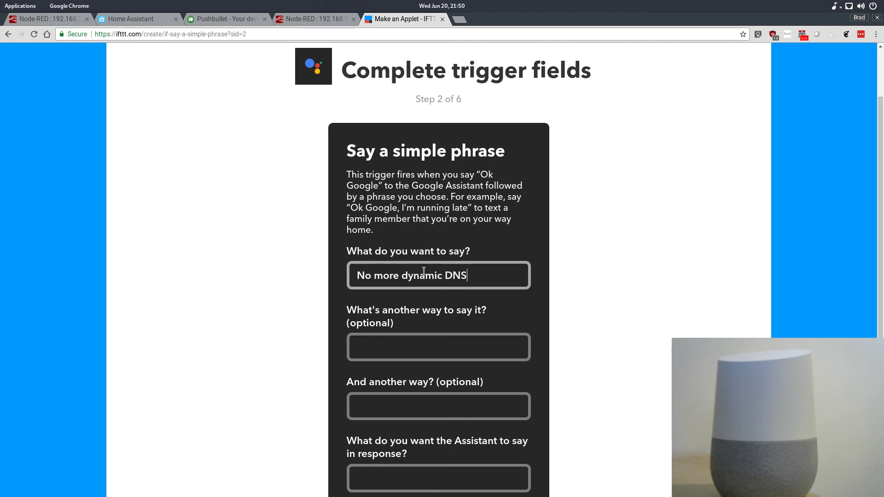
- Enter Whoa Really? as the Assistant's response and create the trigger
scroll(423, 271, "down", 6)
scroll(423, 272, "up", 2)
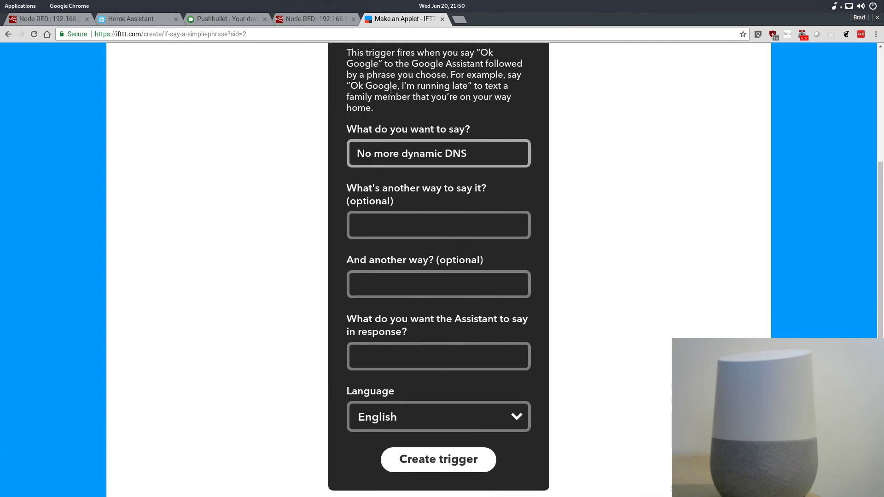
scroll(422, 275, "down", 1)
left_click(394, 329)
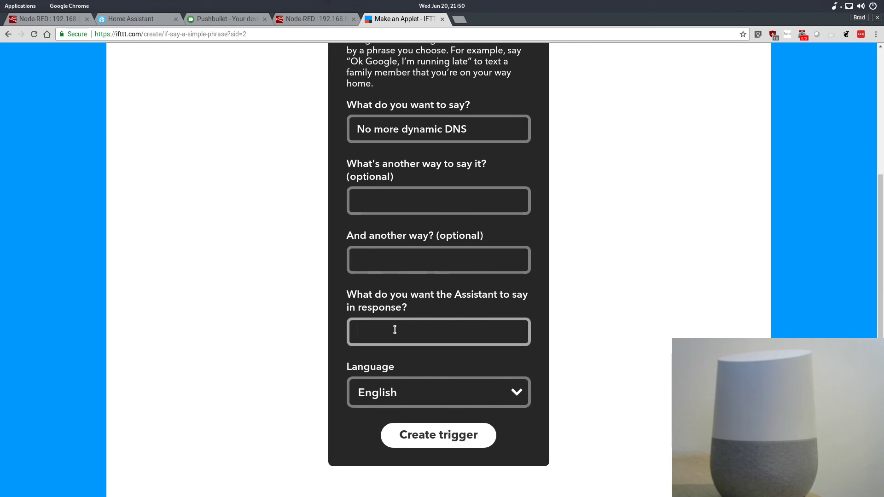
type("Whoa Really?")
left_click(454, 431)
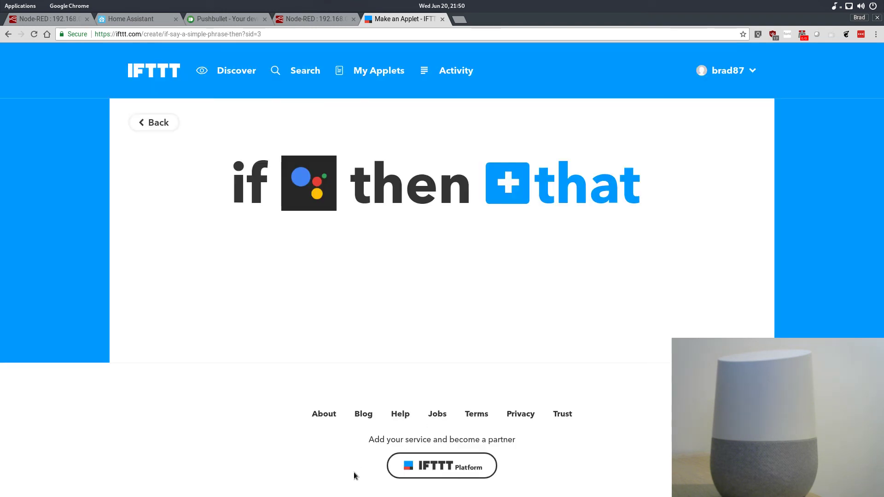
- Choose Pushbullet as the applet's action service with the Push a note action
left_click(547, 196)
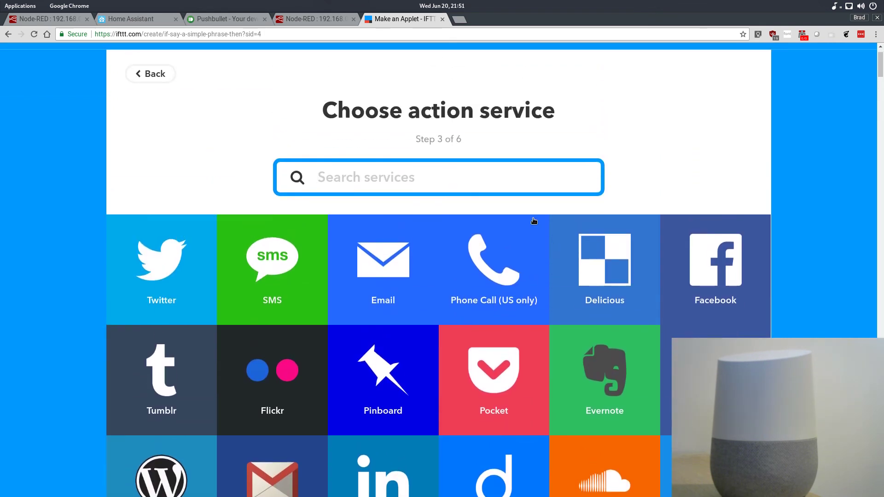
type("pu")
left_click(706, 285)
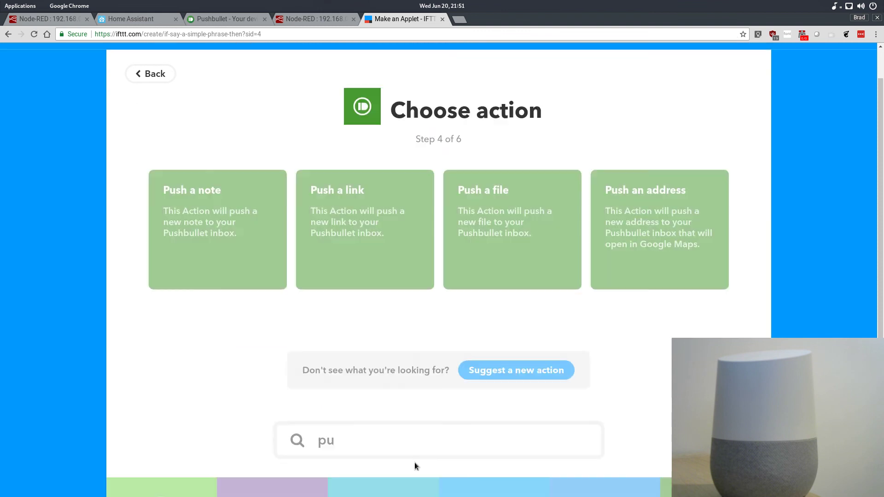
left_click(214, 210)
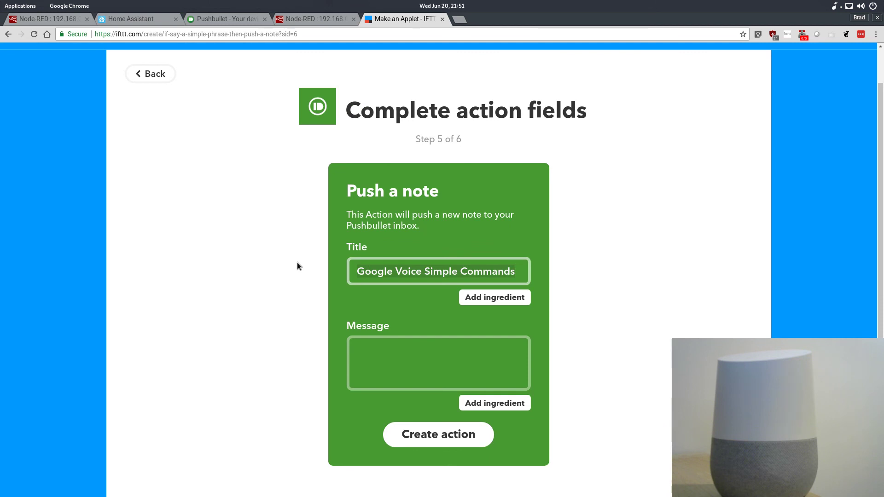
- Create the note action with title From Ghome and message turn_off_office, and finish the applet
type("From Ghome")
left_click(456, 359)
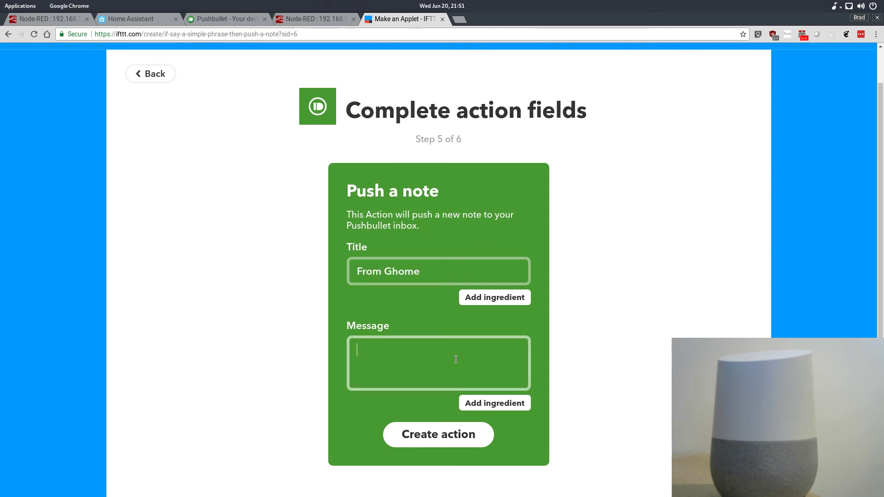
type("turn_off_office")
left_click(440, 436)
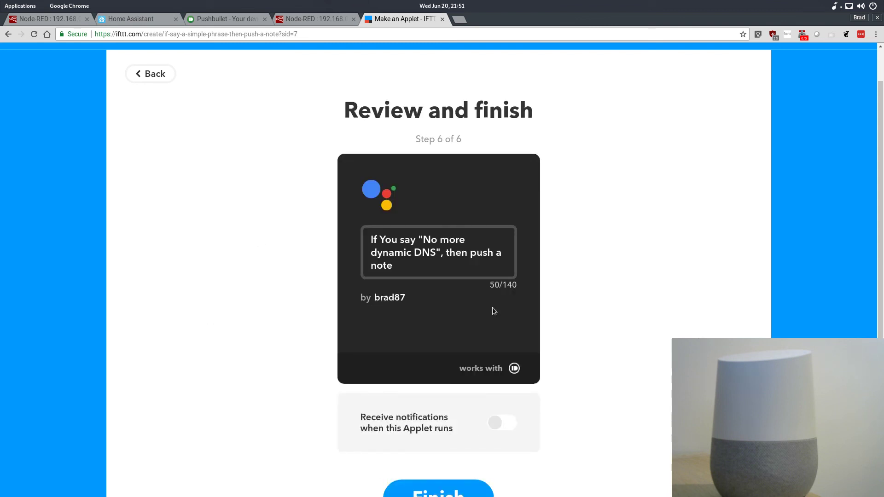
scroll(547, 352, "down", 4)
left_click(416, 399)
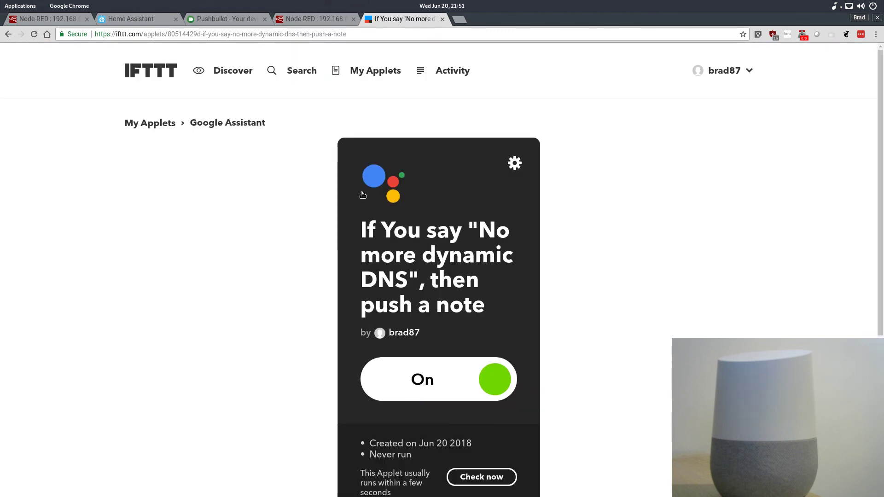
- Return to Node-RED by opening 192.168.0.159:1880 in a new browser tab, and show Flow 2
left_click(221, 20)
left_click(131, 19)
left_click(87, 19)
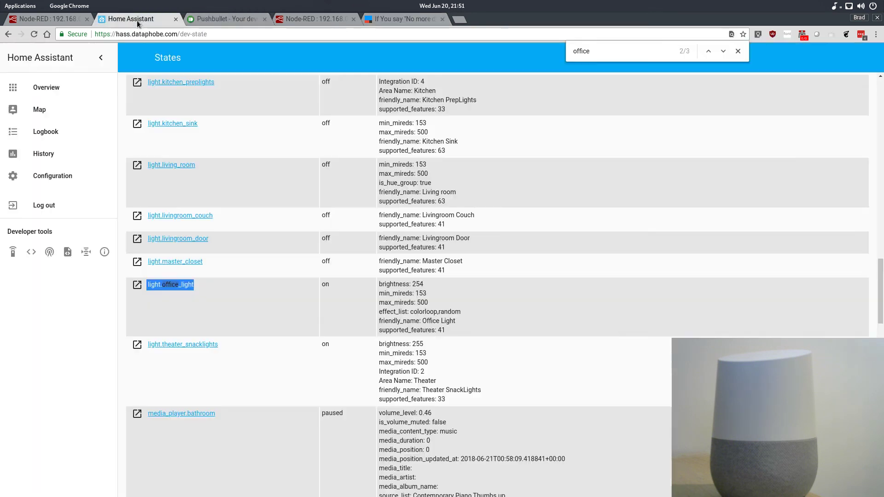
left_click(125, 33)
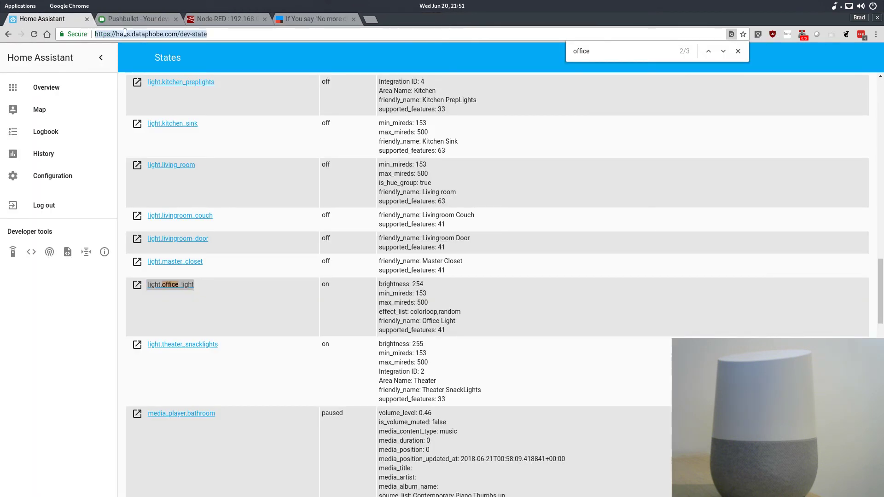
key("ctrl+t")
type("192")
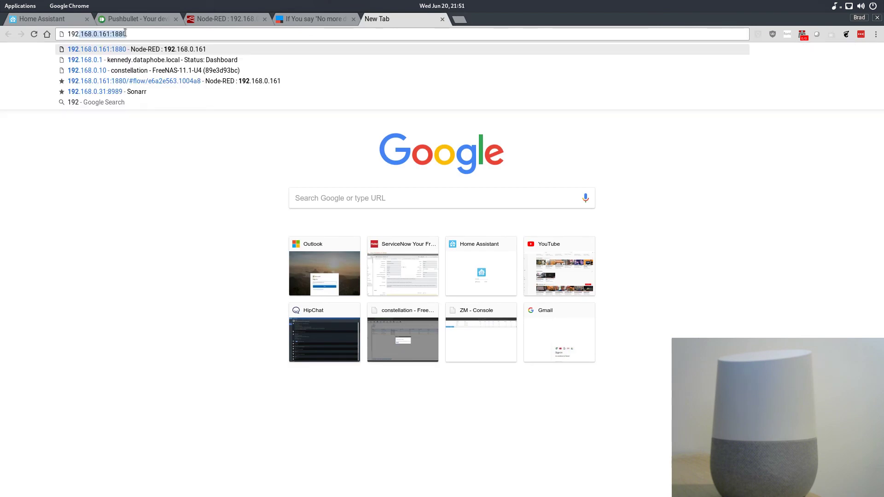
type(".168.0.161")
key("BackSpace")
key("BackSpace")
key("BackSpace")
type("59")
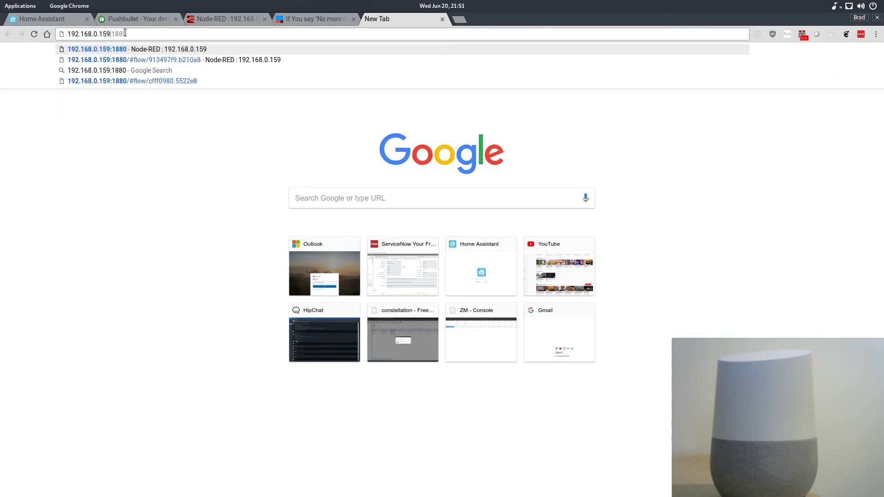
key("Return")
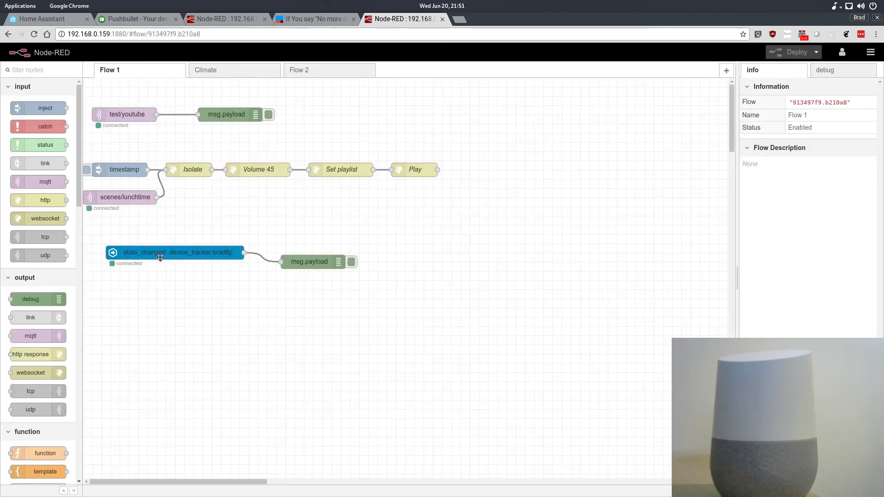
left_click(295, 71)
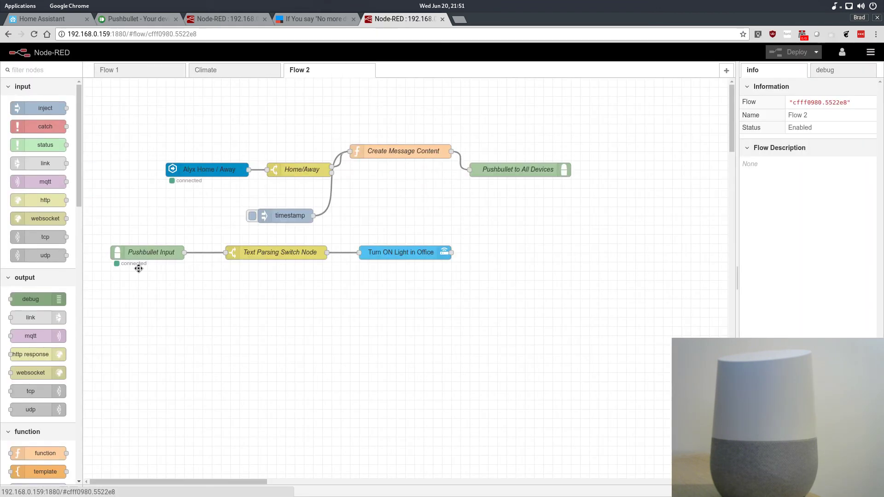
- Duplicate the Pushbullet Input node and align the copy directly below the original, keeping the Brads Pushbullet config
left_click(156, 249)
key("ctrl+c")
scroll(165, 306, "down", 1)
key("ctrl+v")
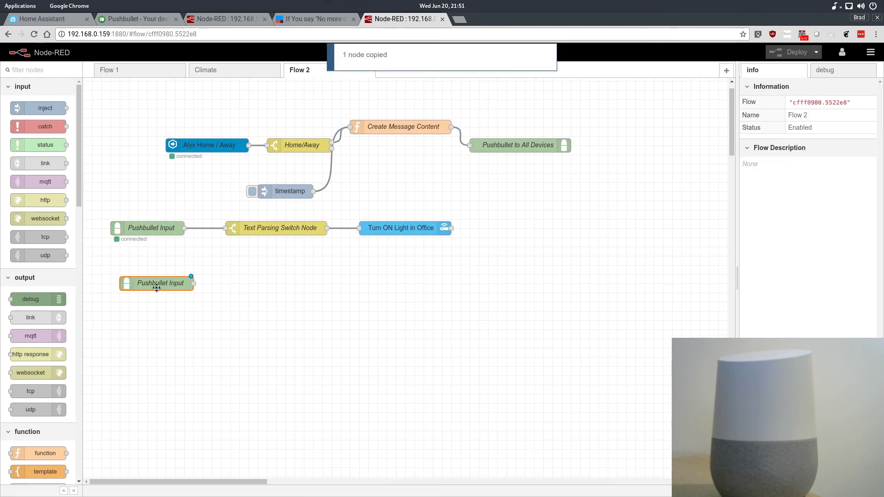
left_click(145, 271)
double_click(145, 271)
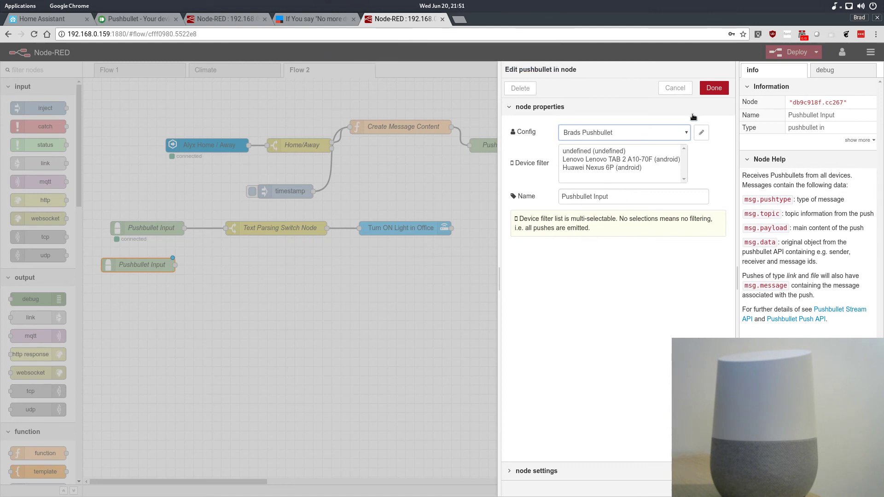
left_click(714, 88)
left_click_drag(140, 264, 160, 262)
- Duplicate the Text Parsing Switch Node and place the copy beside the second Pushbullet Input node
left_click(321, 209)
left_click(281, 230)
key("ctrl+c")
key("ctrl+v")
left_click(266, 265)
- Set the copied switch node's rule to match turn_off_office
double_click(272, 266)
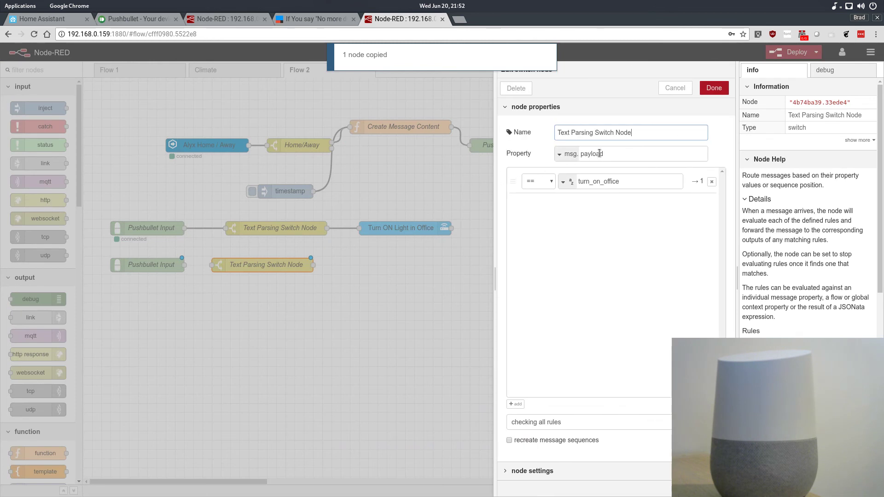
key("BackSpace")
key("BackSpace")
type("ff")
key("BackSpace")
key("BackSpace")
type("off")
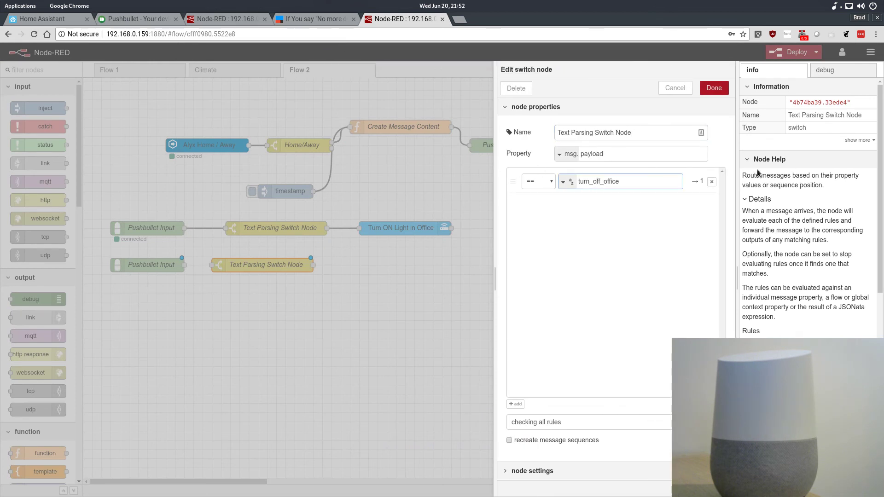
left_click(714, 88)
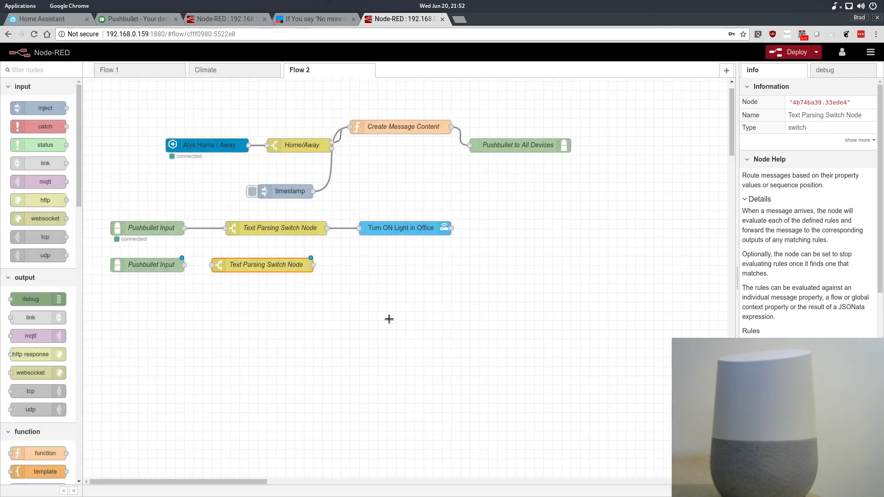
- Duplicate the Turn ON Light in Office node and place the copy beside the second switch node
left_click(408, 231)
key("ctrl+c")
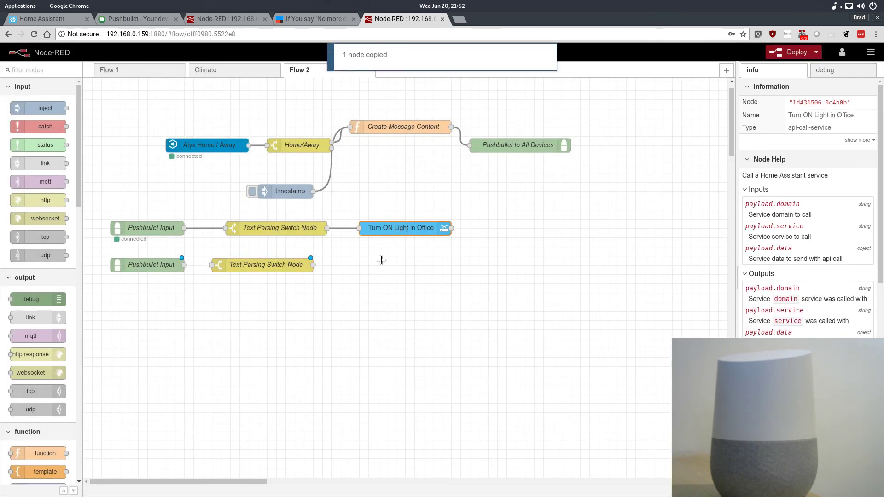
key("ctrl+v")
left_click(395, 268)
- Set the copied light node's service to turn_off
double_click(395, 267)
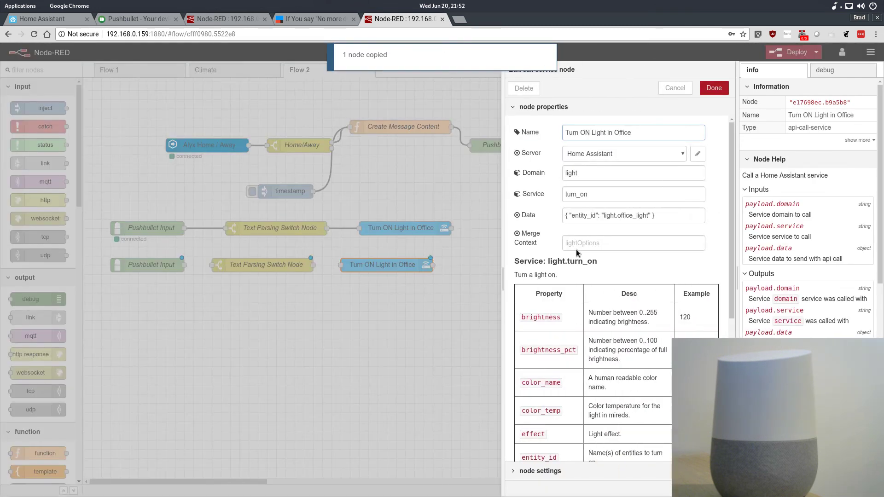
left_click(596, 199)
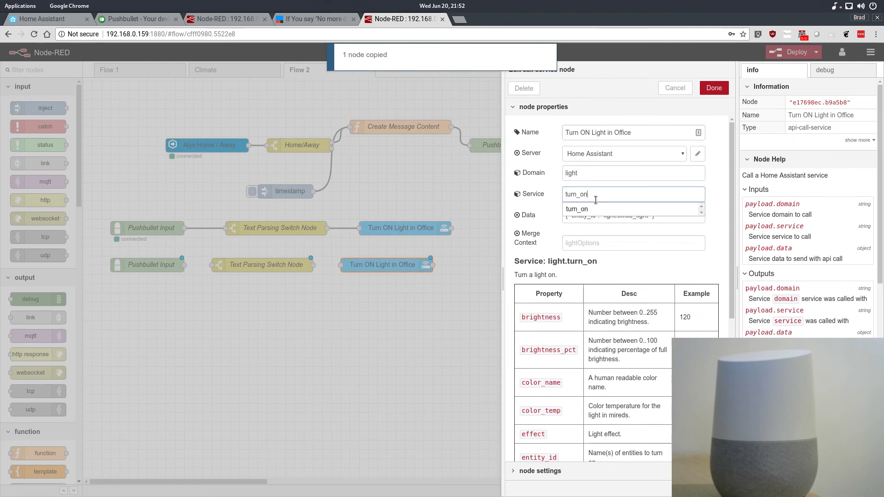
key("BackSpace")
type("ff")
key("Tab")
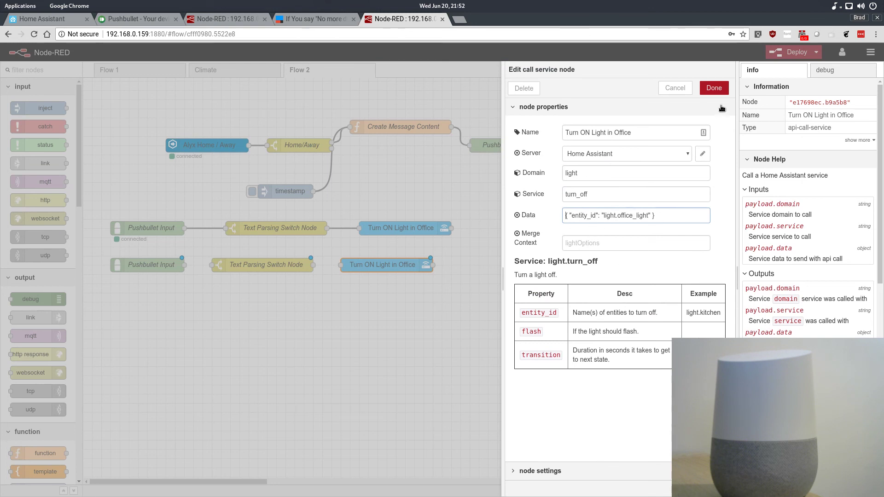
left_click(712, 88)
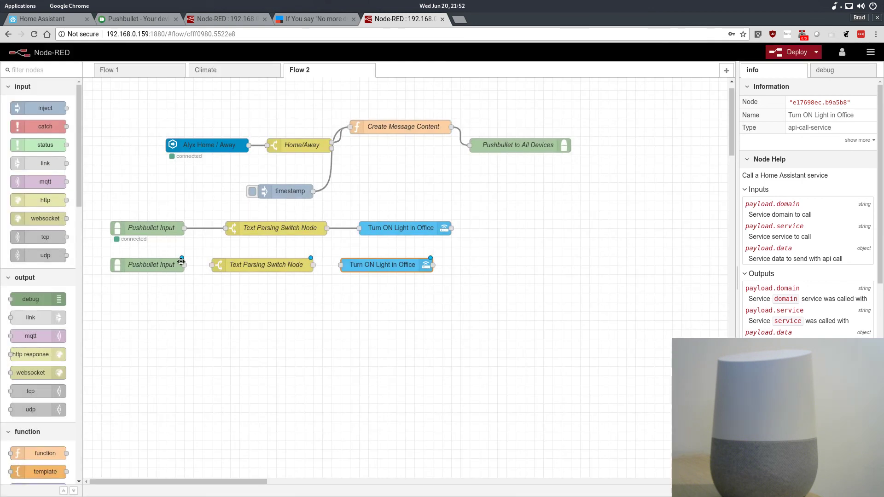
- Wire the second Pushbullet, switch and light nodes in sequence, and rename the copied light node Turn OFF Light in Office
left_click_drag(182, 265, 211, 265)
left_click_drag(308, 268, 342, 270)
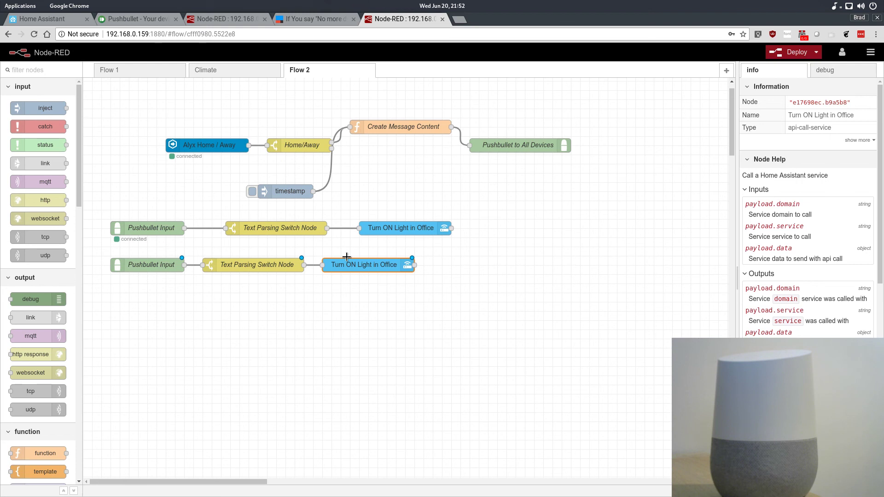
double_click(362, 269)
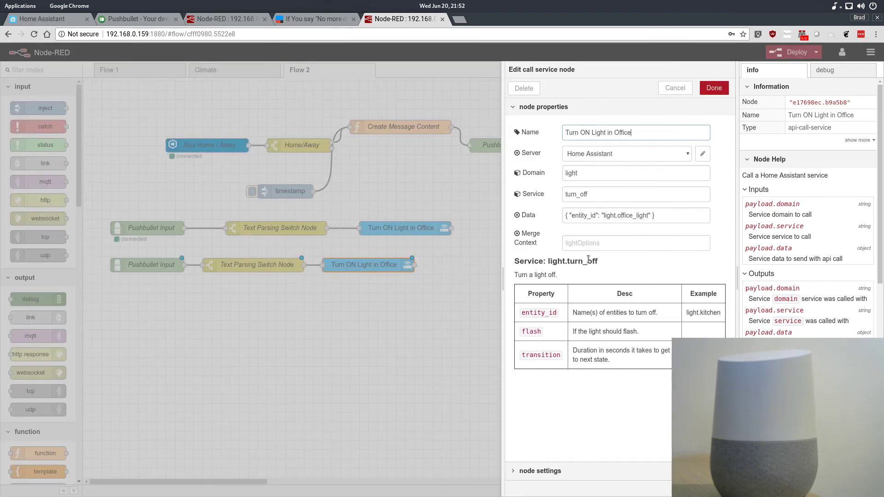
left_click(585, 133)
type("0")
key("BackSpace")
key("BackSpace")
type("FF")
left_click(714, 88)
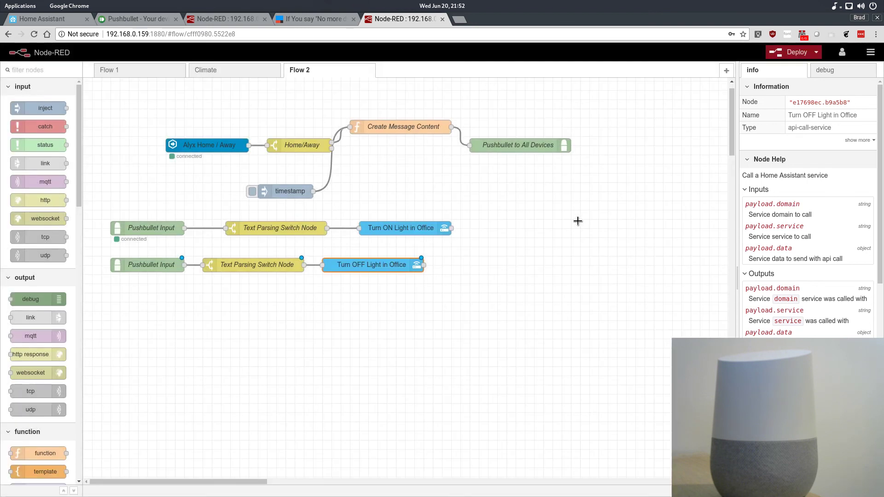
- Deploy the updated flows and view the No more dynamic DNS applet on IFTTT before returning to Node-RED
left_click(784, 54)
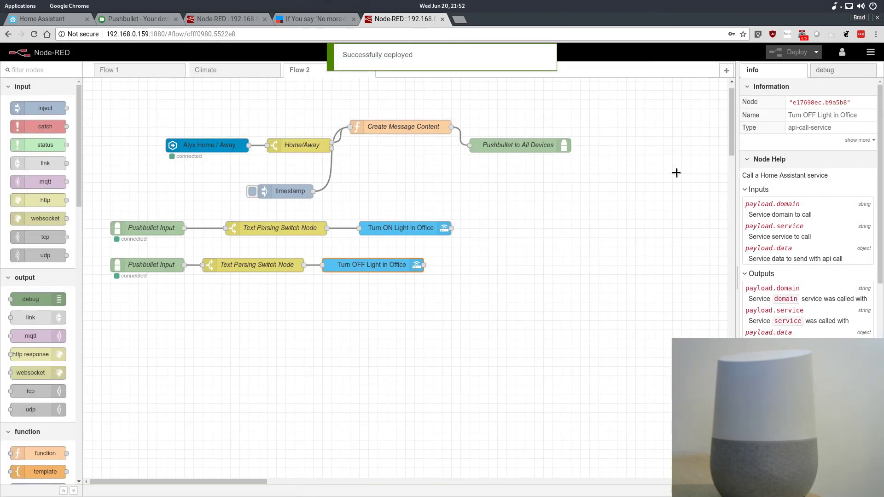
left_click(344, 18)
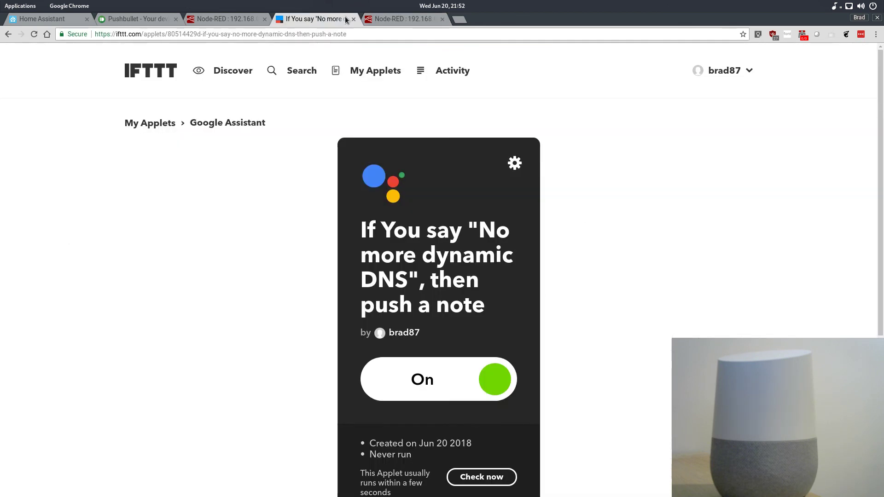
left_click(406, 18)
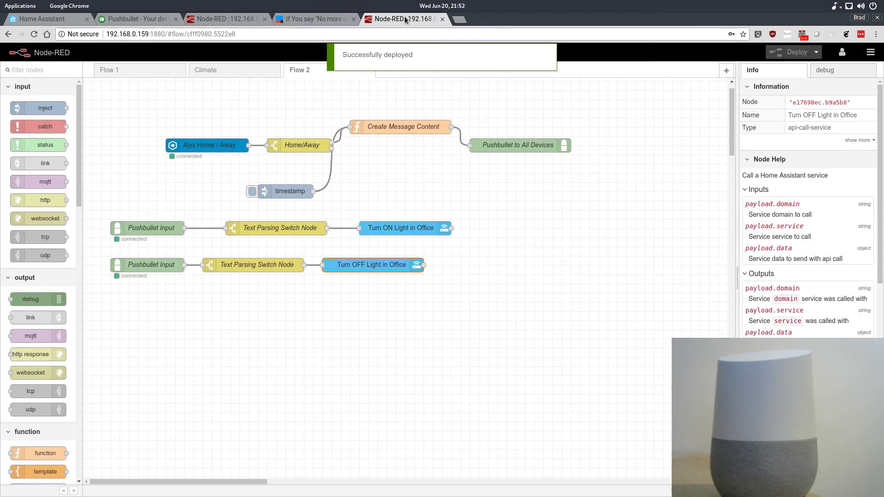